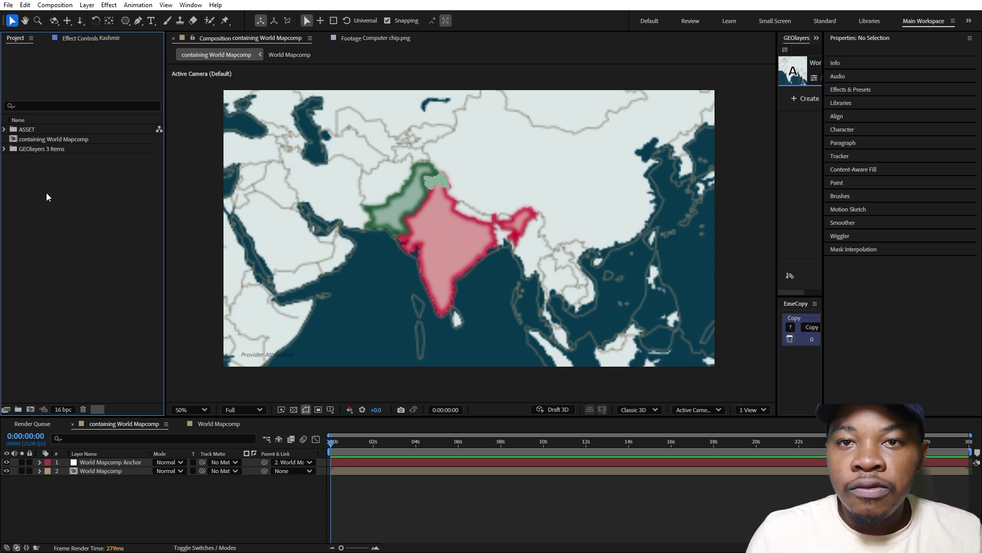
Step: Preview the computer chip, India flag and medicine icon images in the asset folder
click(4, 129)
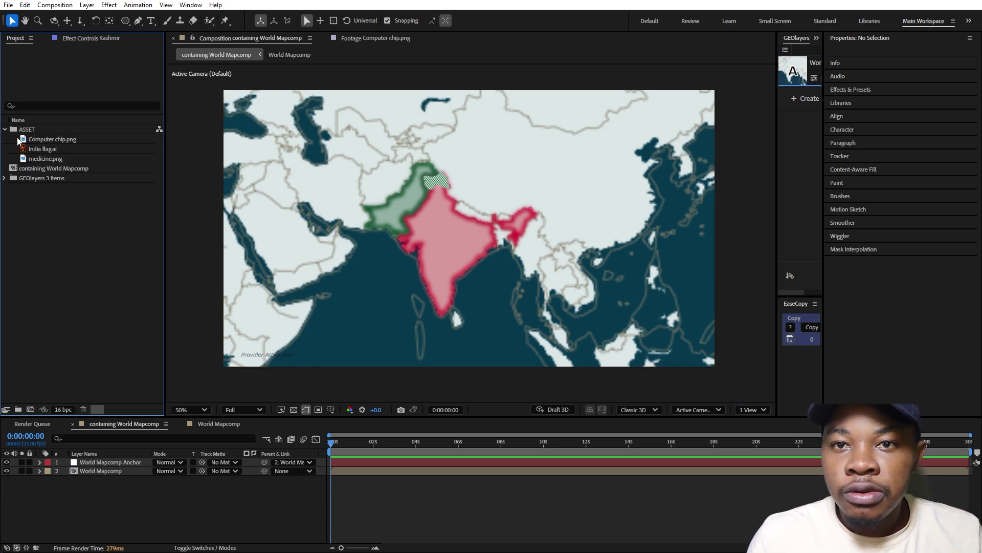
click(44, 140)
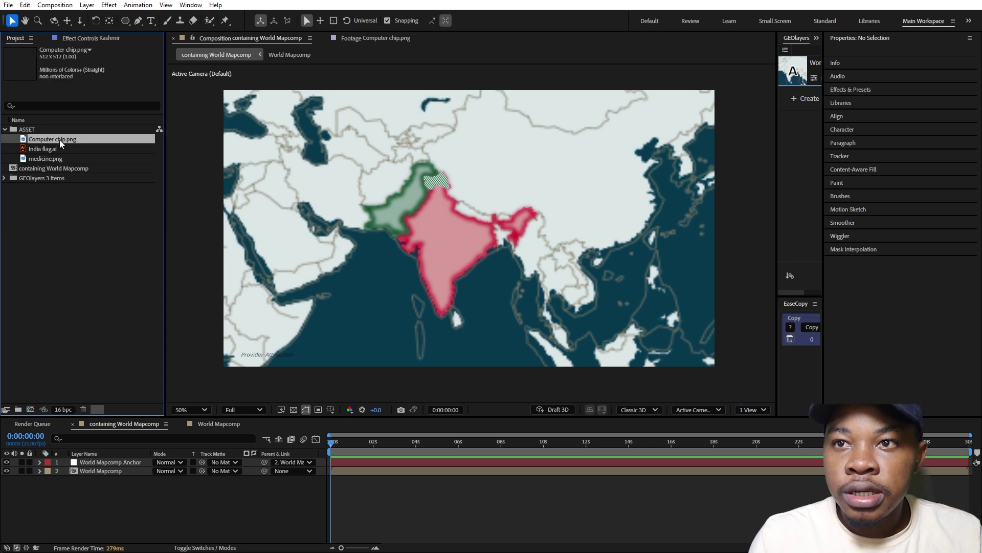
double_click(59, 140)
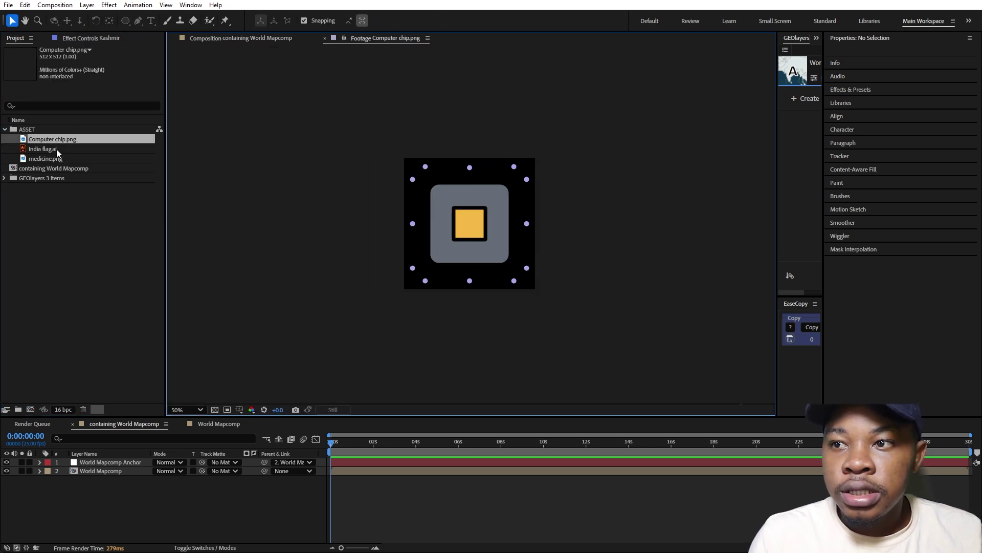
double_click(57, 149)
double_click(56, 159)
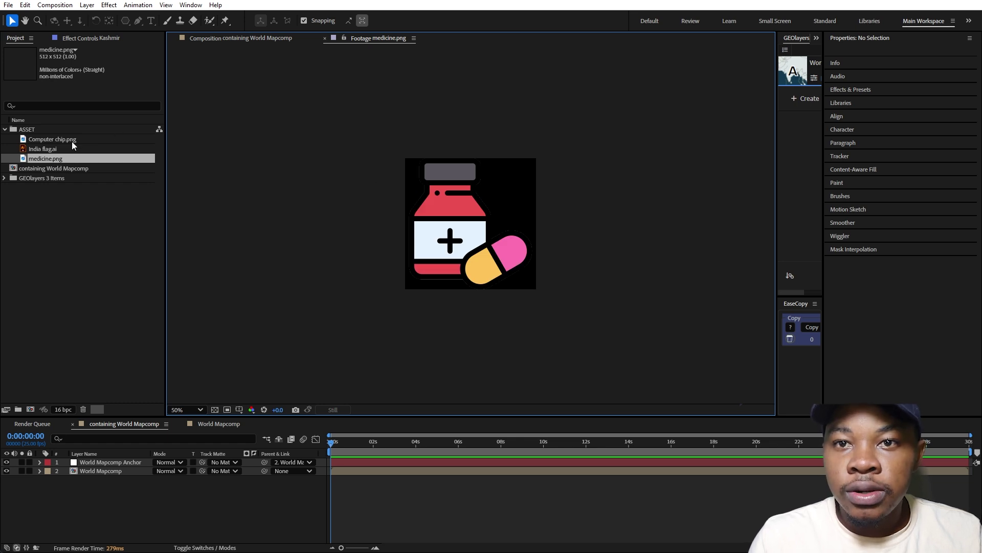
click(72, 141)
click(69, 157)
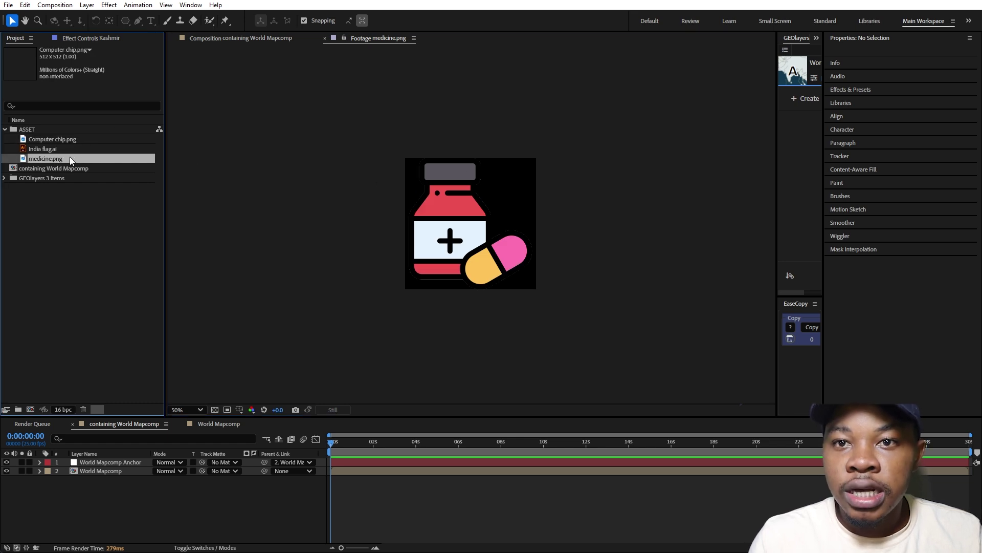
click(5, 130)
click(220, 40)
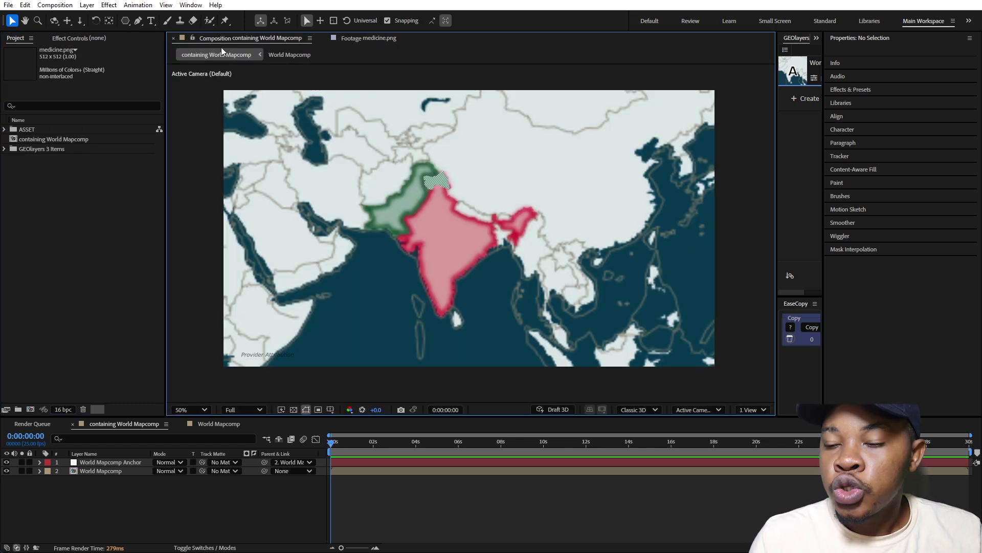
click(142, 499)
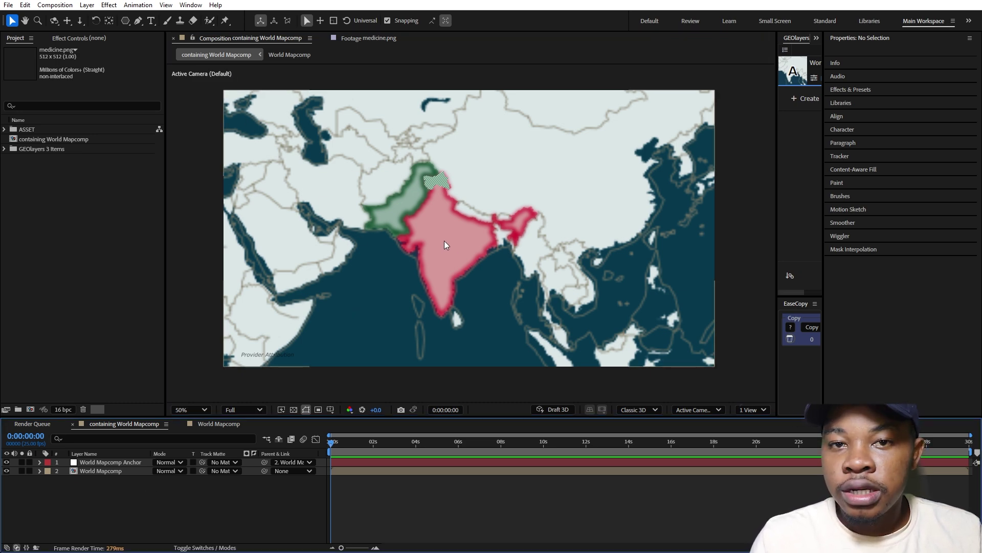
Step: Draw a white polygon over central India and centre its anchor point
click(127, 20)
click(170, 54)
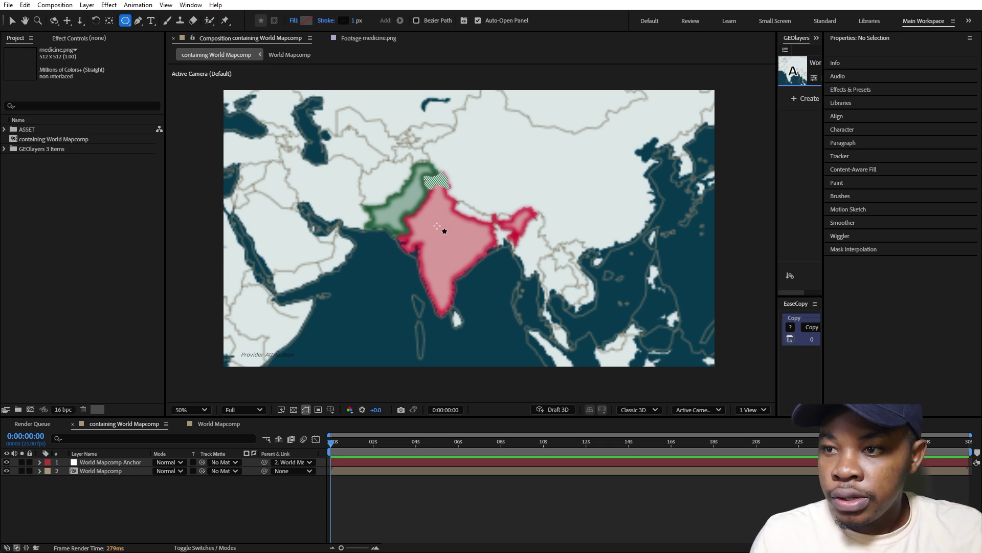
drag(437, 226, 447, 235)
key(Delete)
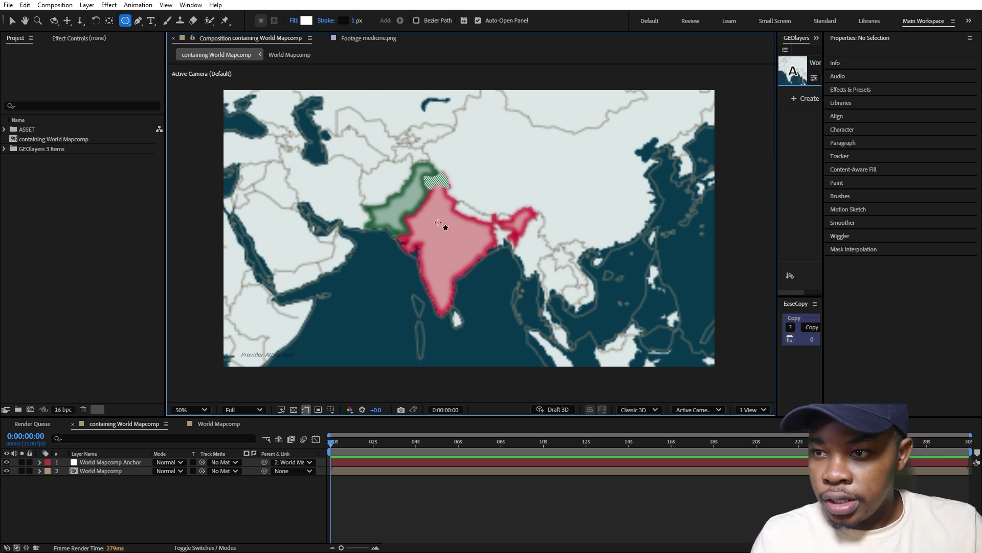
drag(435, 222, 469, 229)
key(ctrl+alt+Home)
Step: Nudge the polygon slightly right and down, and set its Polystar Points to 8
click(12, 21)
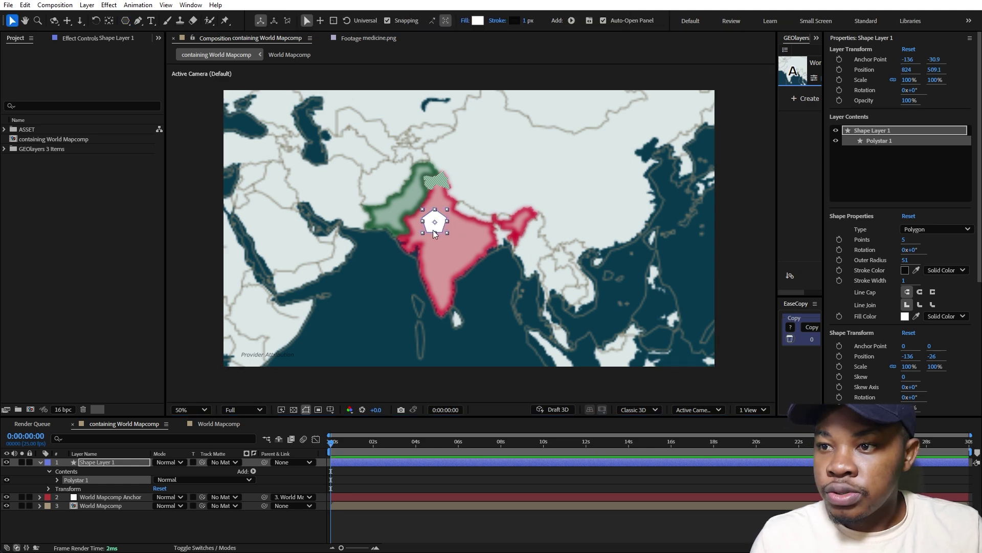
drag(432, 229, 442, 232)
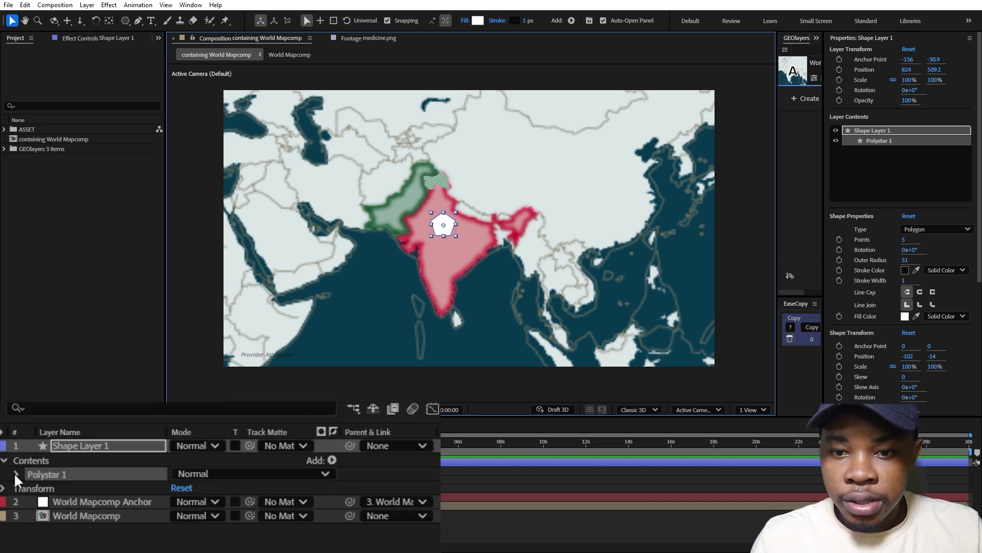
click(16, 473)
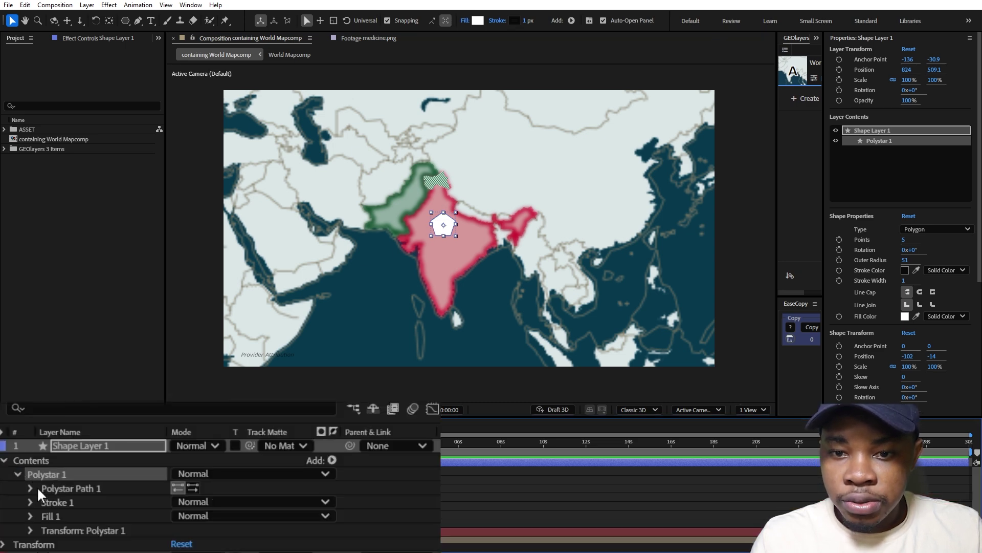
click(30, 487)
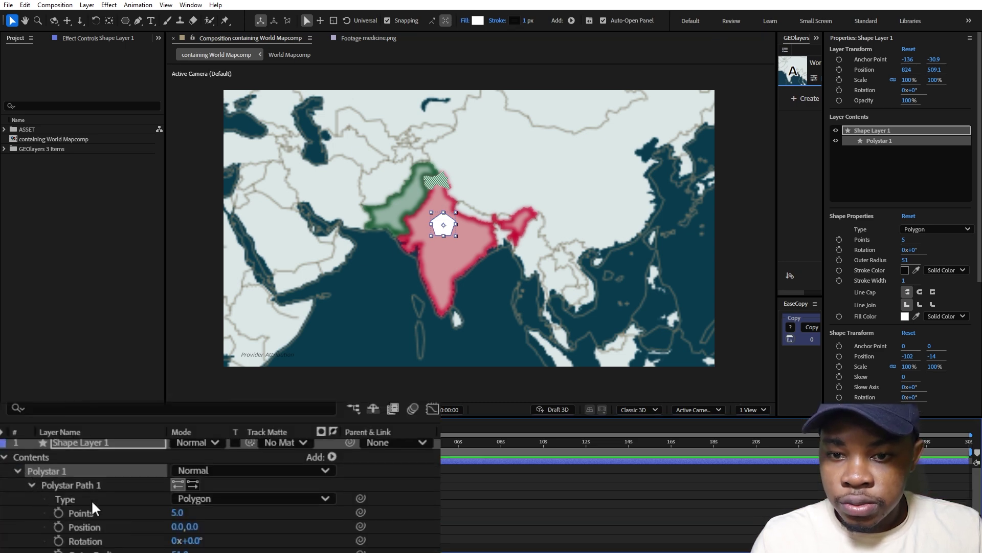
click(181, 512)
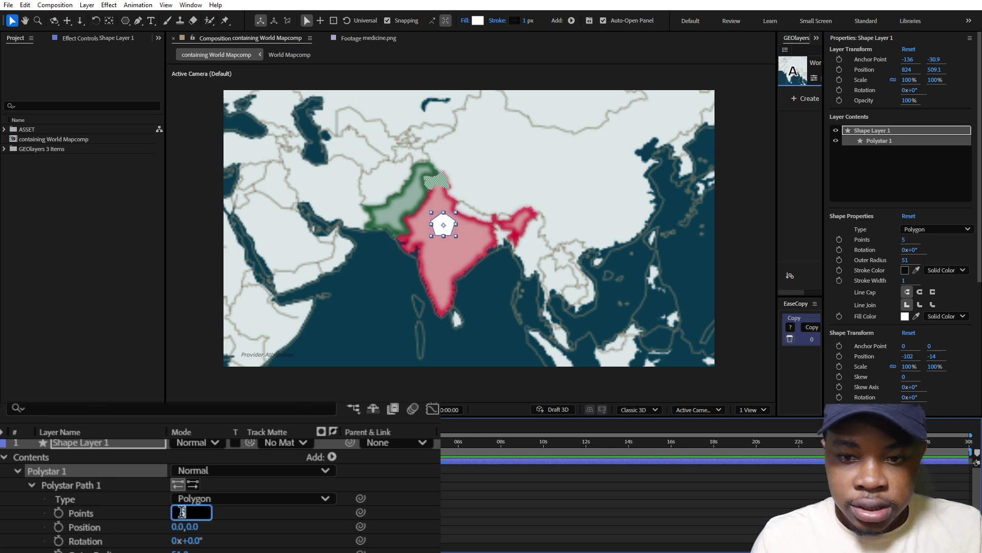
text(8)
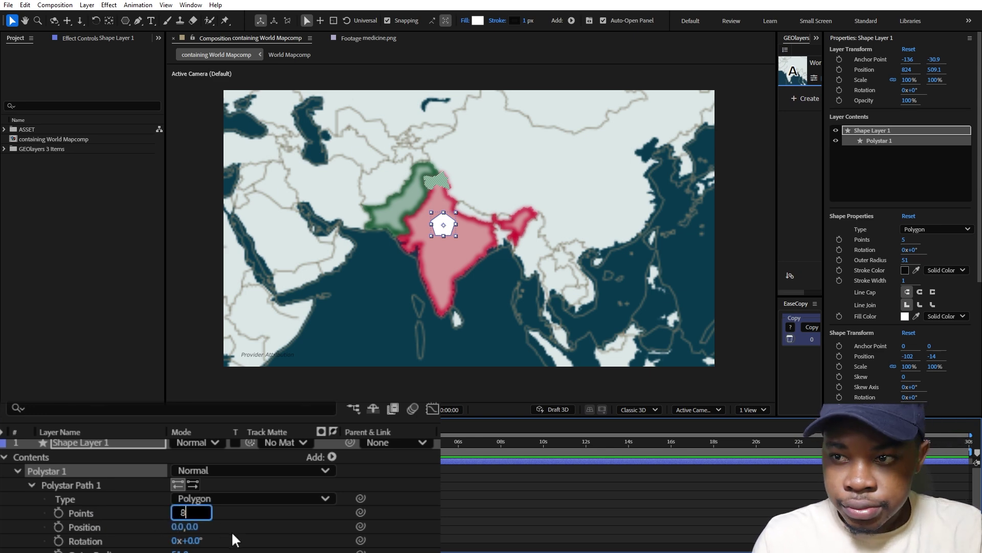
key(Return)
Step: Set the octagon's Polystar Rotation to 20° and collapse the shape layer
scroll(136, 496, down, 1)
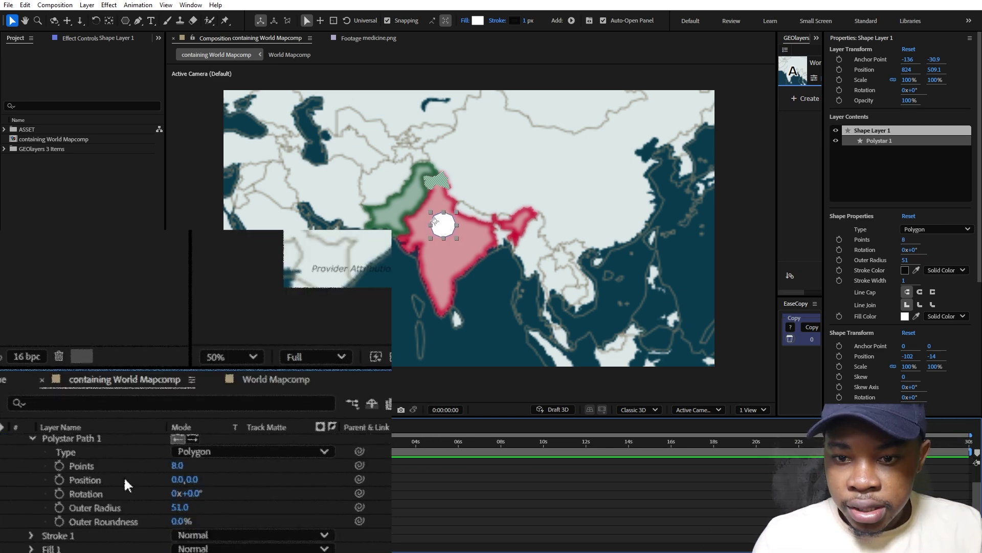
click(192, 493)
text(20)
click(421, 271)
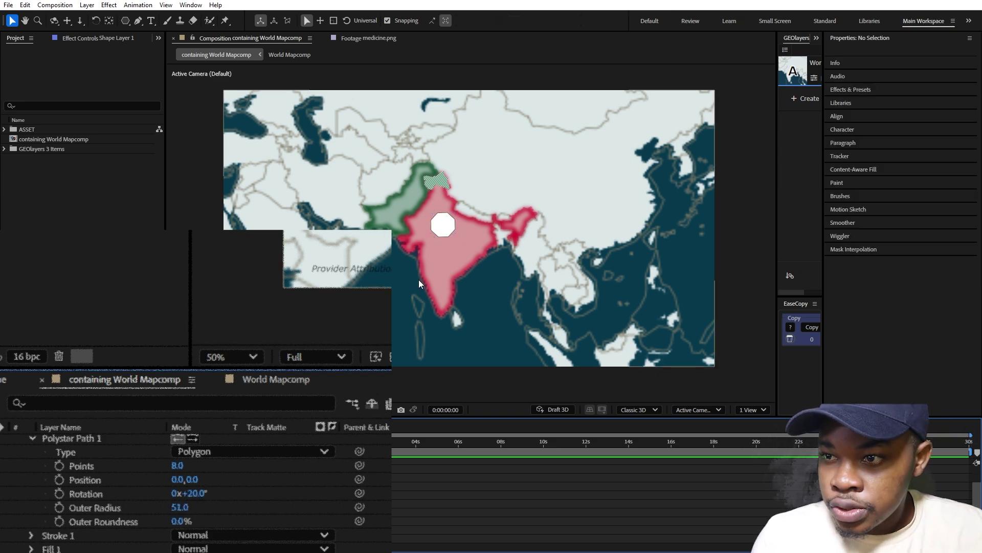
scroll(468, 235, up, 2)
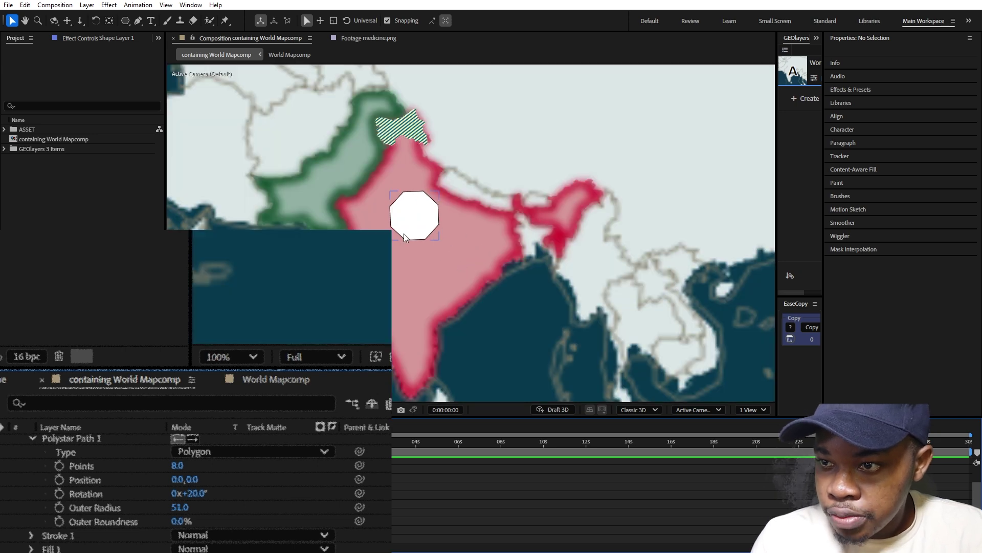
scroll(167, 527, down, 2)
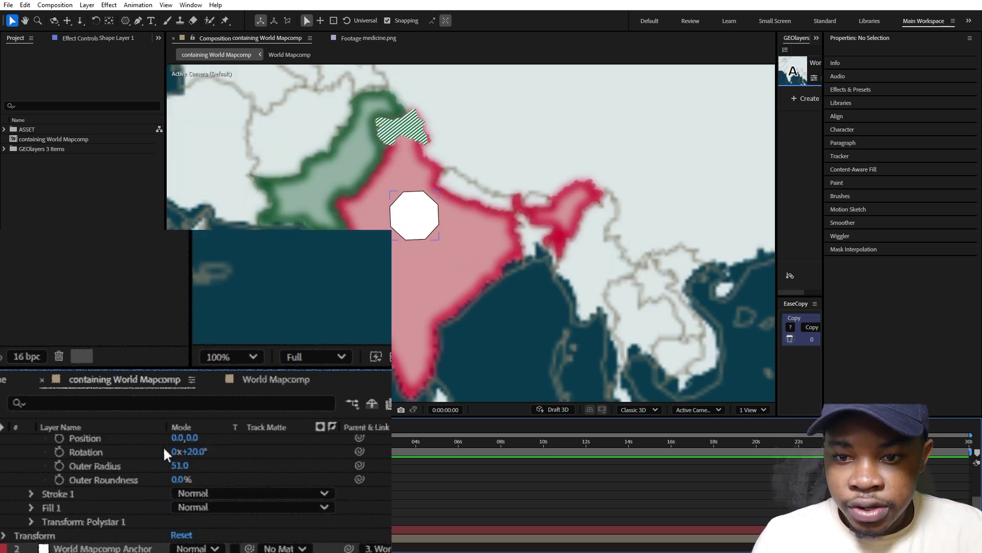
scroll(117, 469, up, 4)
click(3, 441)
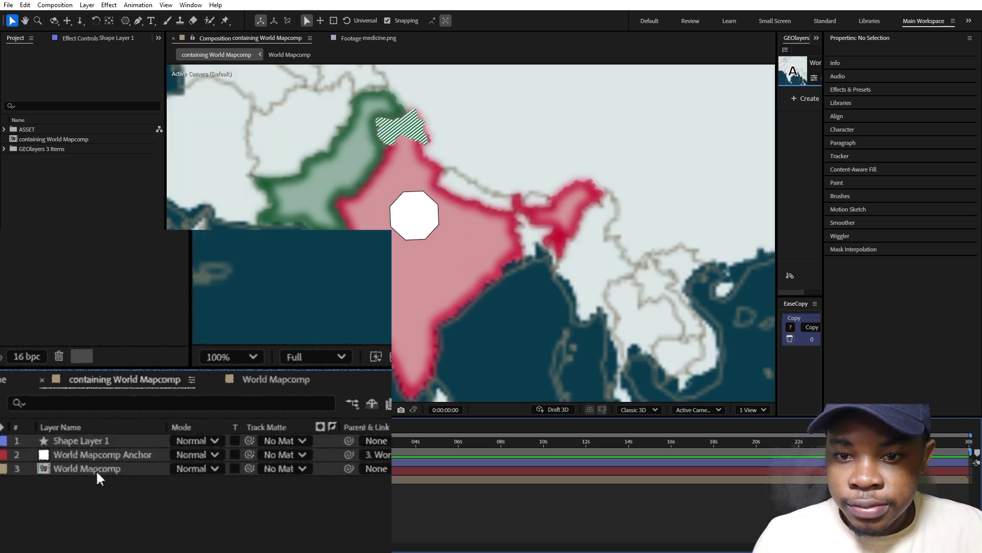
Step: Duplicate the octagon shape layer twice
click(100, 441)
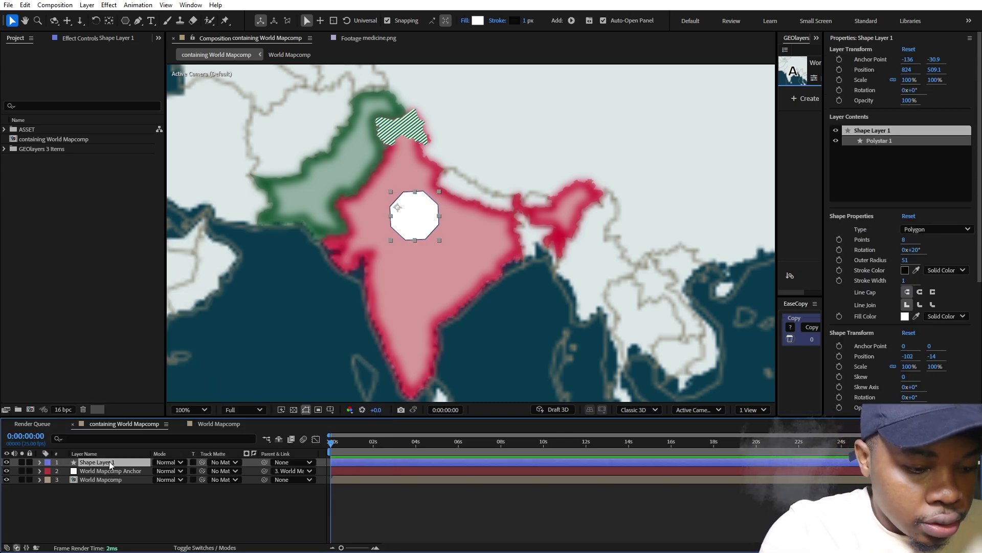
key(End)
key(t)
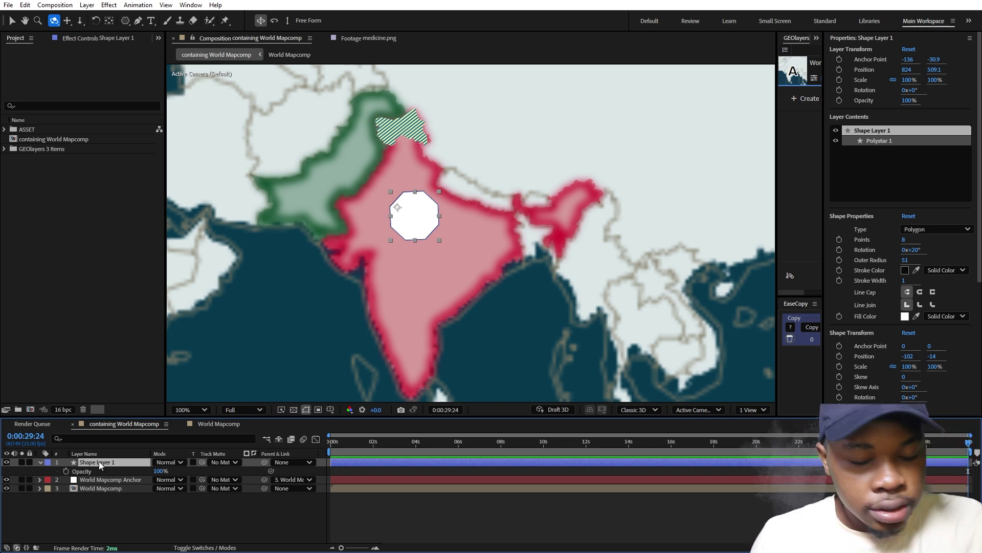
key(ctrl+d)
key(ctrl+d)
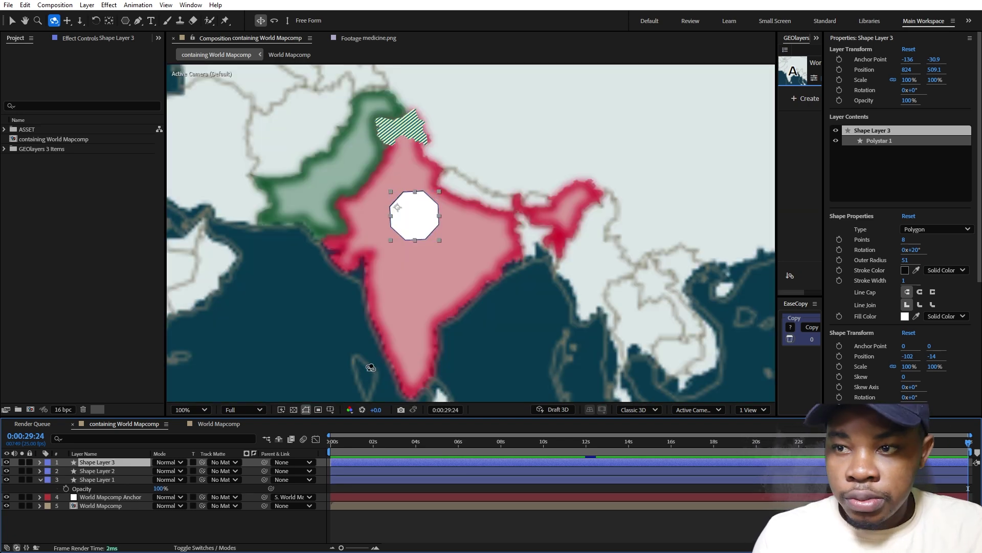
Step: Move Shape Layer 2's octagon down-left and Shape Layer 3's octagon down-right
click(110, 471)
click(108, 462)
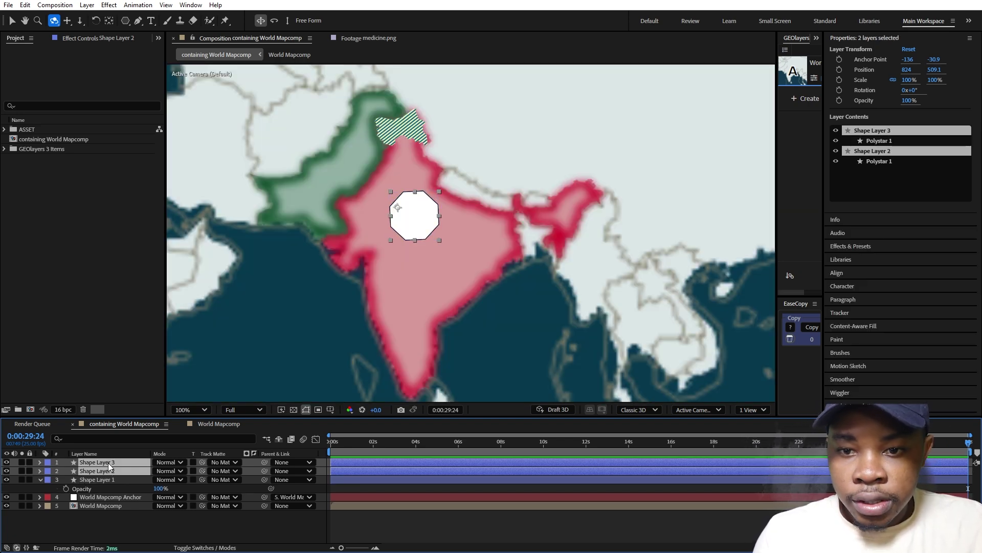
click(100, 511)
click(121, 467)
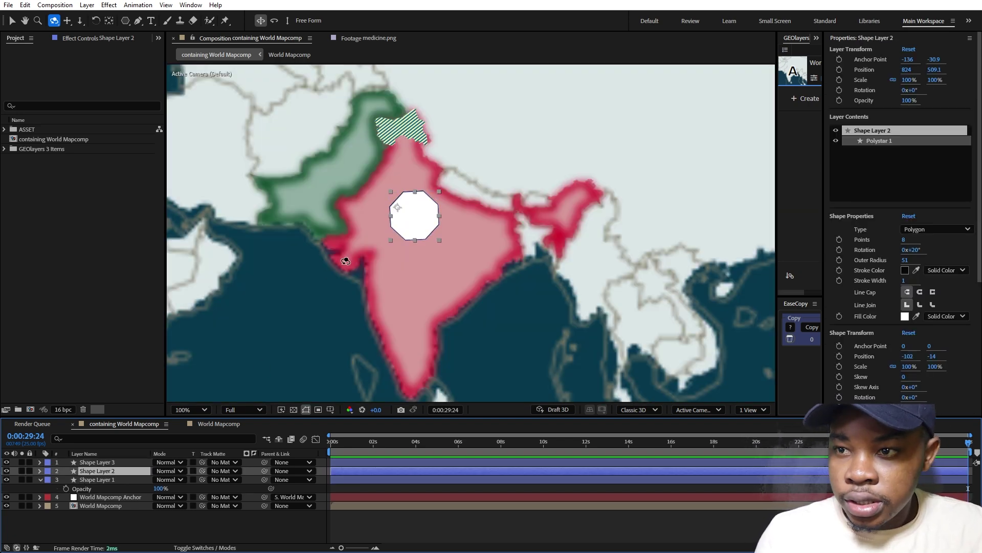
click(11, 21)
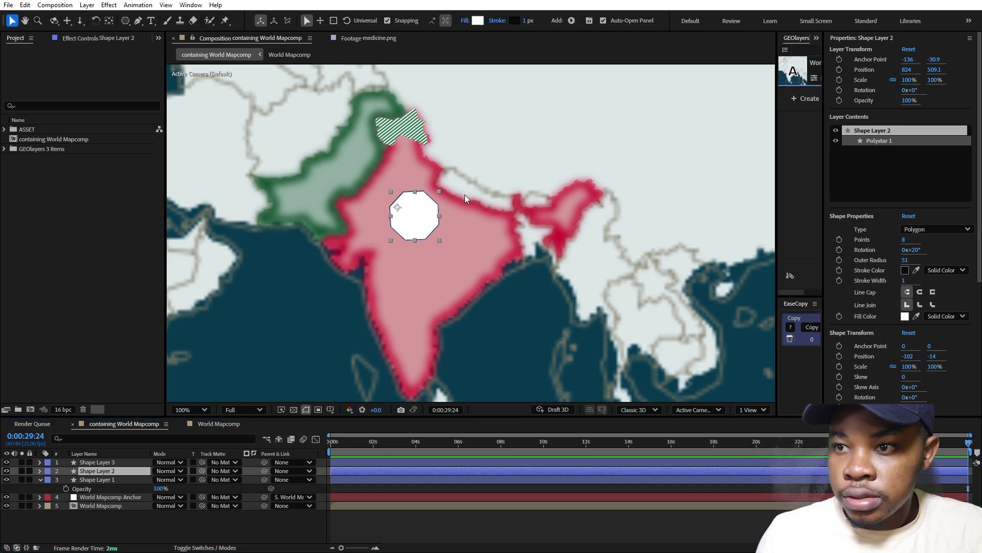
drag(409, 218, 378, 286)
click(128, 464)
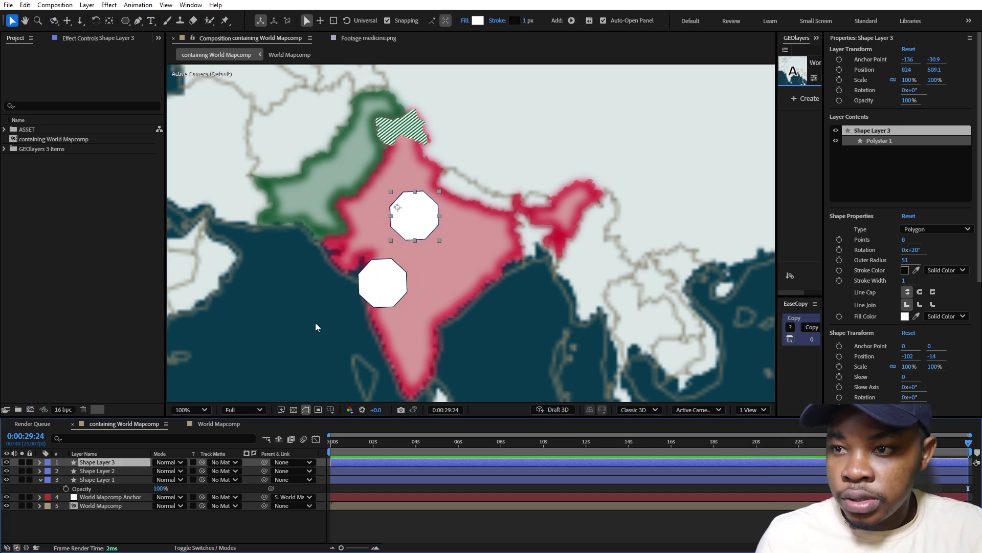
drag(422, 225, 457, 294)
Step: Scale Shape Layers 2 and 3 to 50% and place them side by side
shift+click(109, 471)
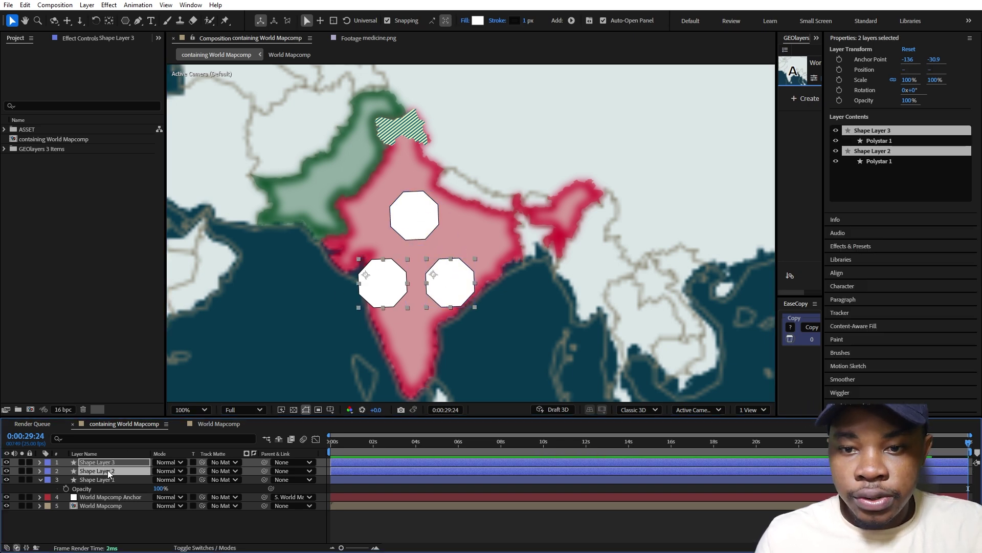
key(s)
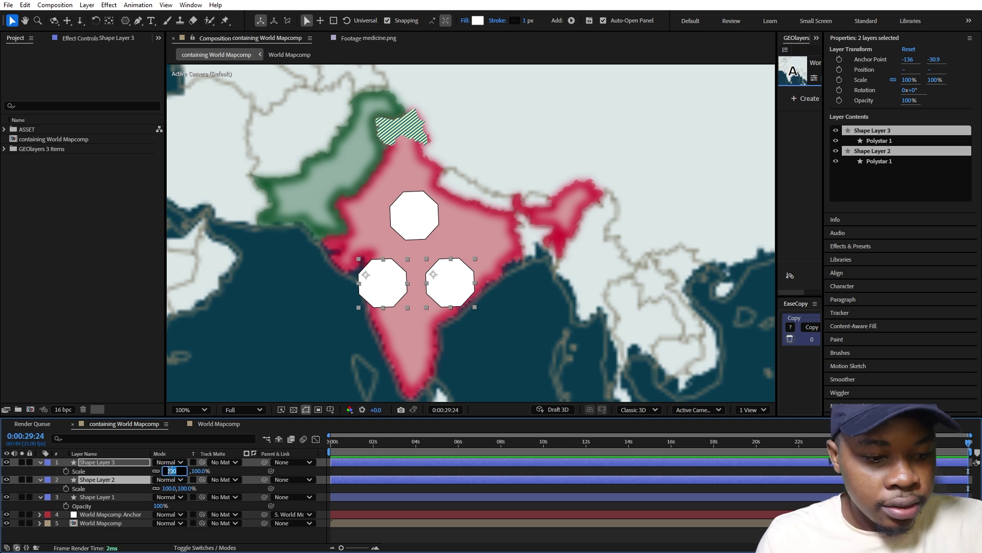
text(50)
key(Return)
click(109, 480)
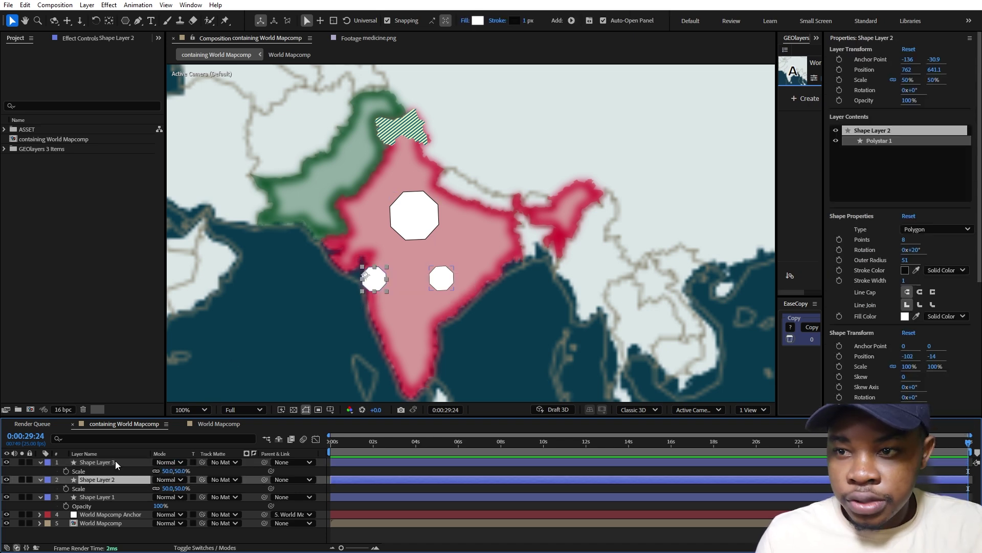
drag(373, 286, 433, 267)
key(ctrl+shift+a)
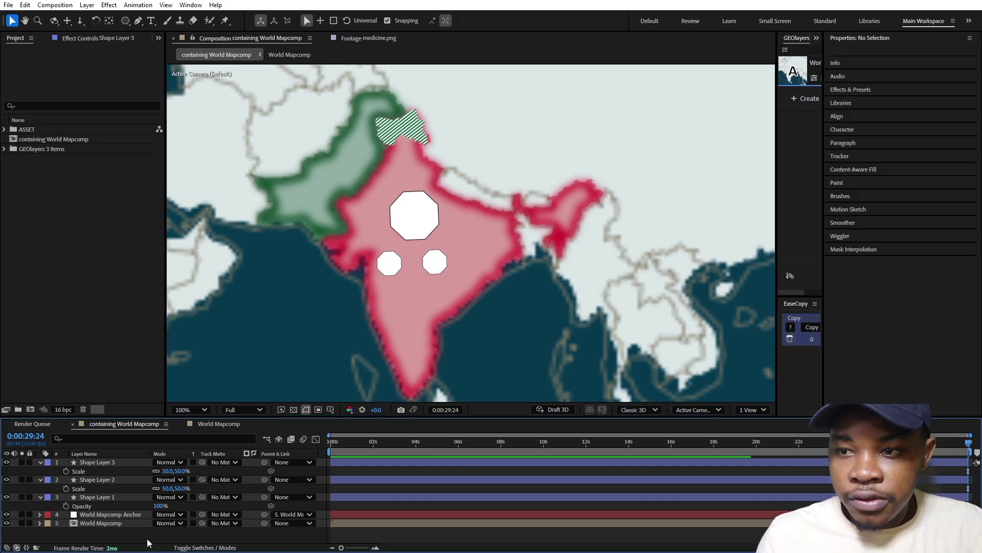
Step: Add India flag.ai to the comp at 46% scale, just above Shape Layer 1
click(5, 129)
drag(39, 148, 413, 217)
key(p)
key(shift+s)
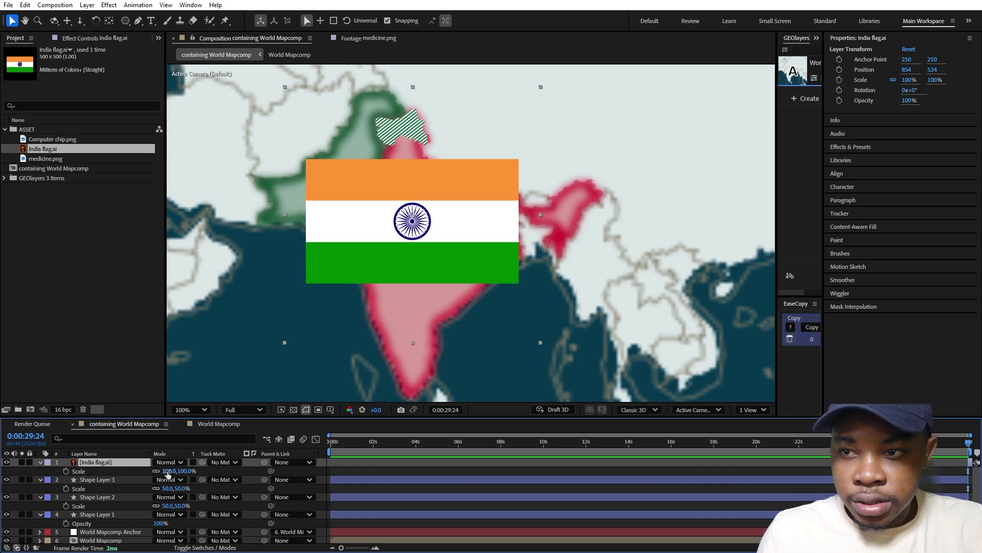
key(ctrl+v)
drag(97, 463, 93, 529)
click(40, 497)
Step: Matte the flag to Shape Layer 1, nudge it down and tilt it to -3.1°
click(114, 506)
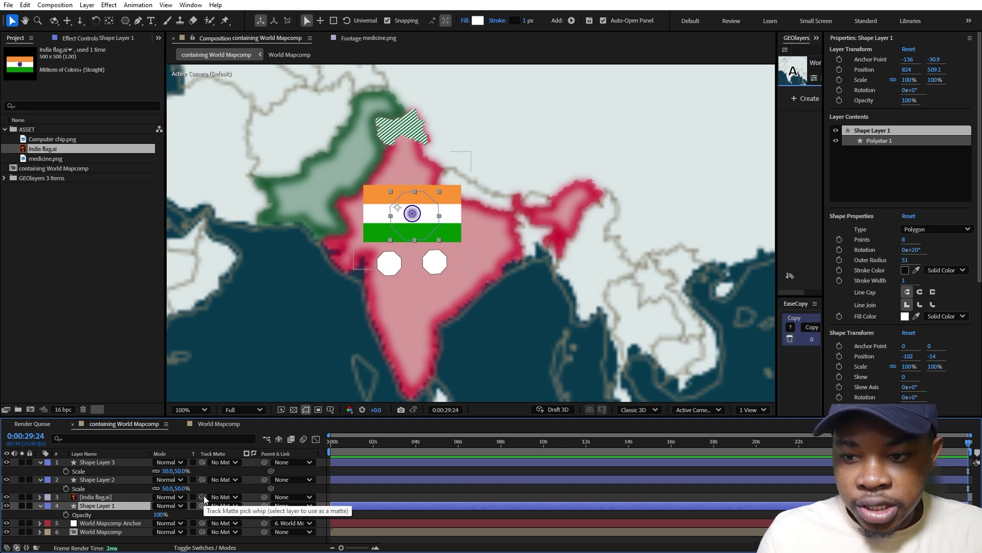
drag(204, 497, 120, 508)
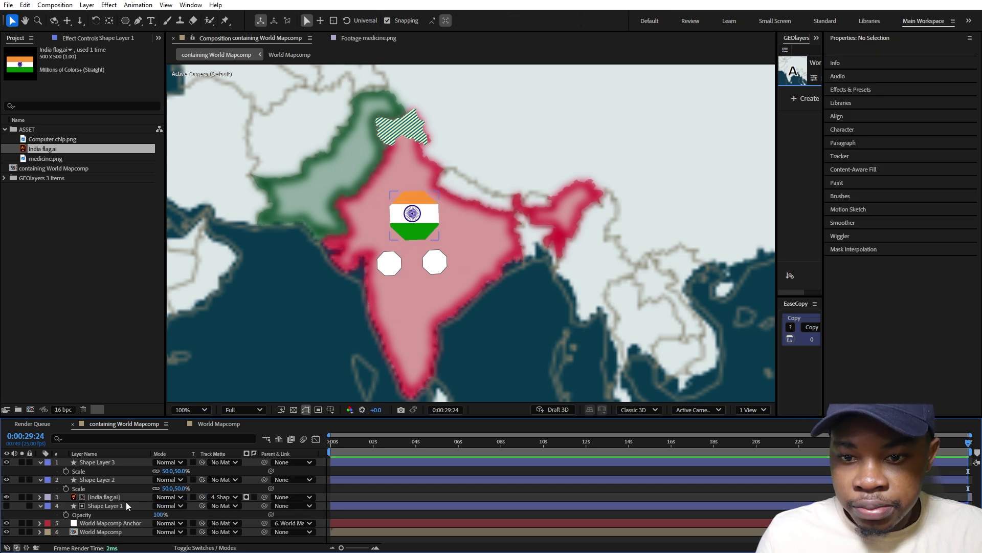
click(124, 494)
key(p)
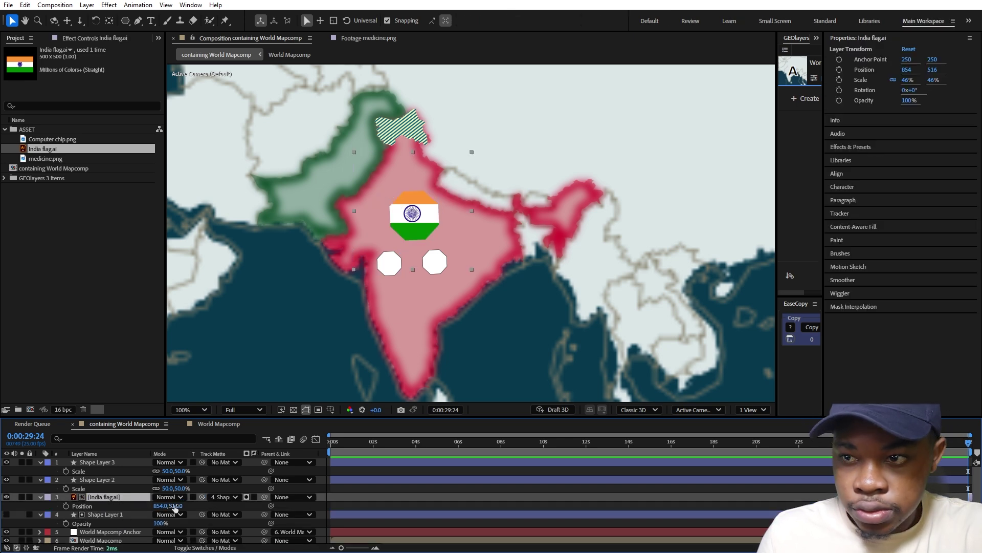
drag(173, 505, 177, 505)
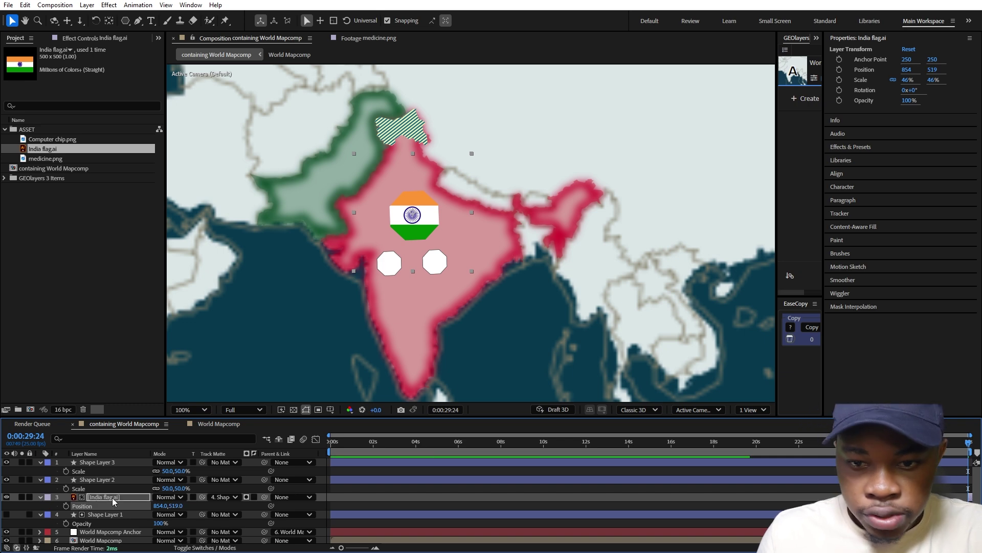
key(r)
drag(160, 505, 112, 525)
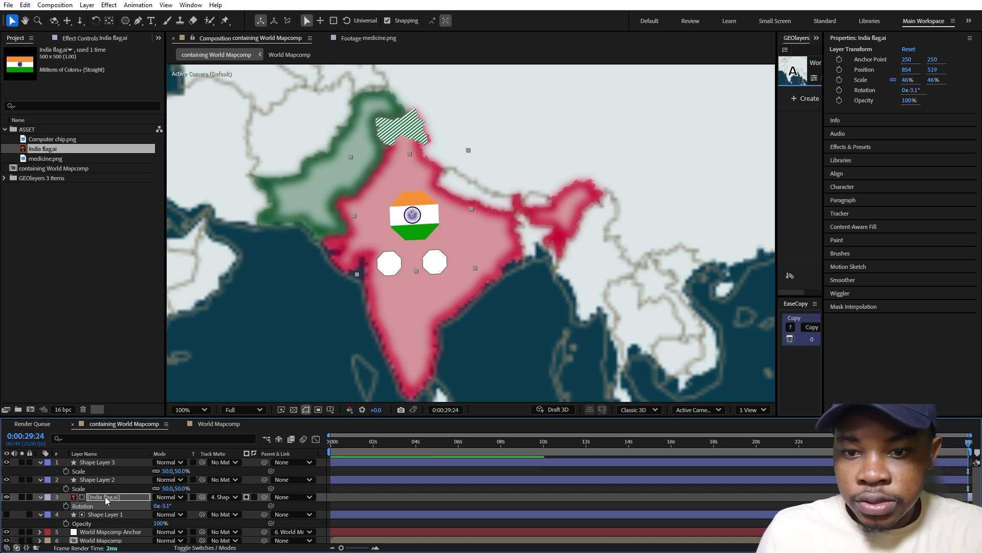
click(105, 515)
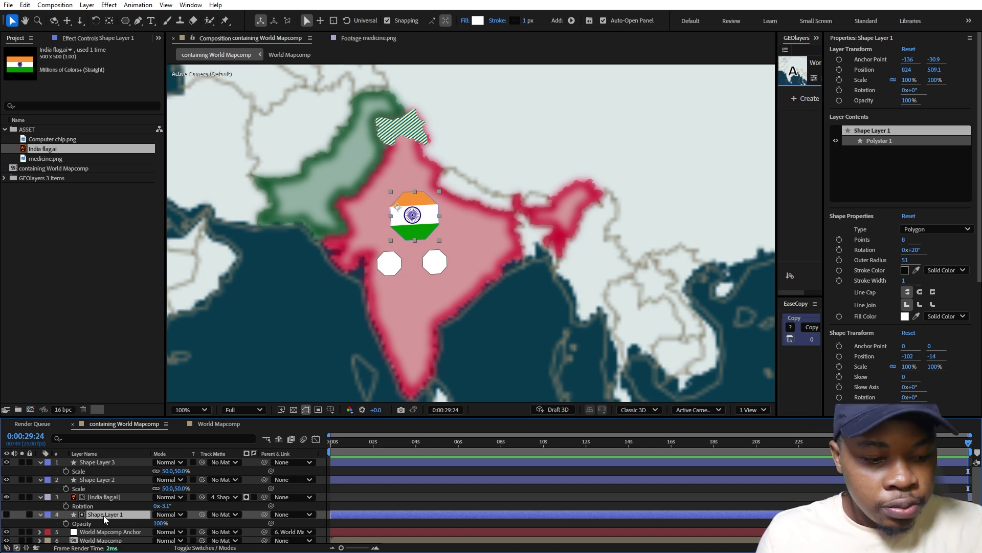
Step: Duplicate Shape Layer 1 above the flag, make it visible and set its Fill to None
key(ctrl+d)
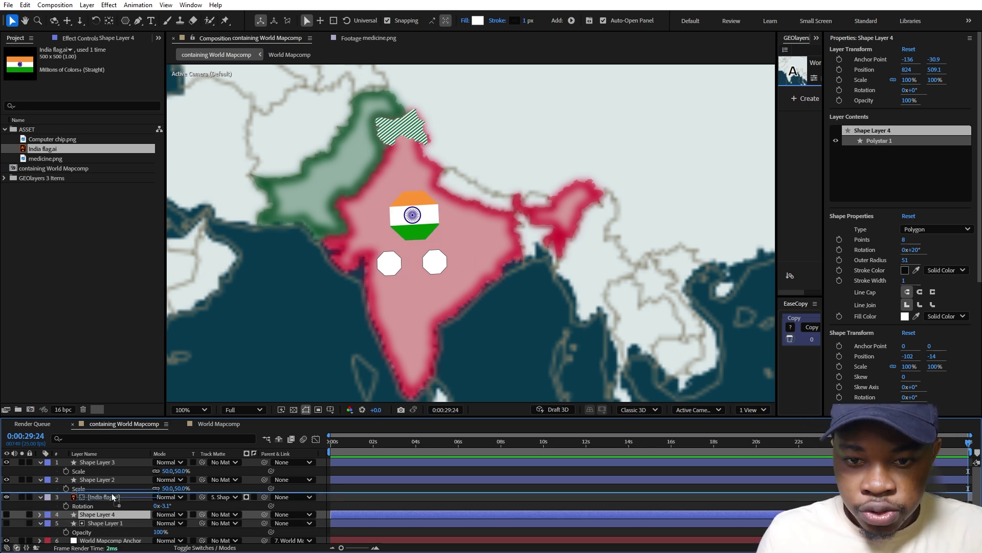
key(ctrl+bracketright)
click(6, 497)
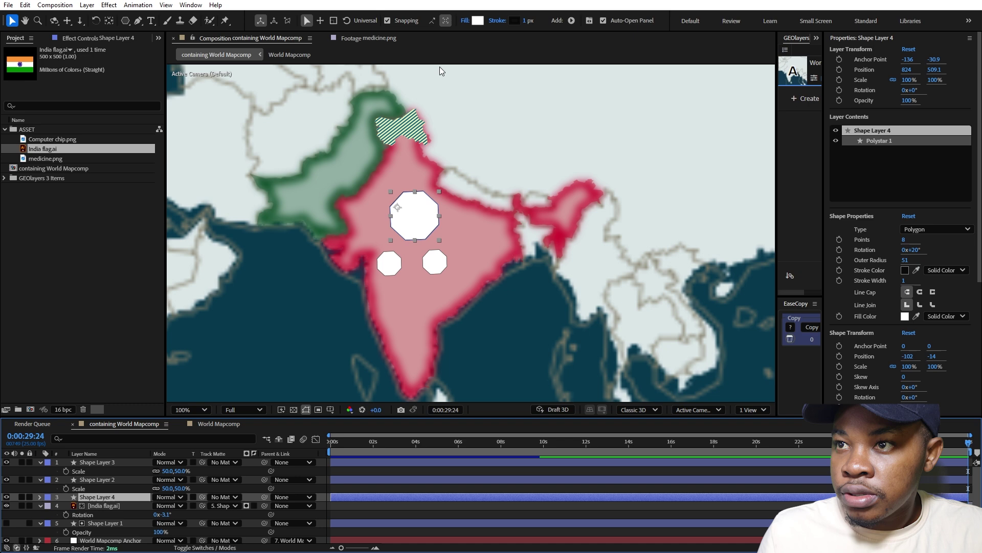
alt+click(475, 22)
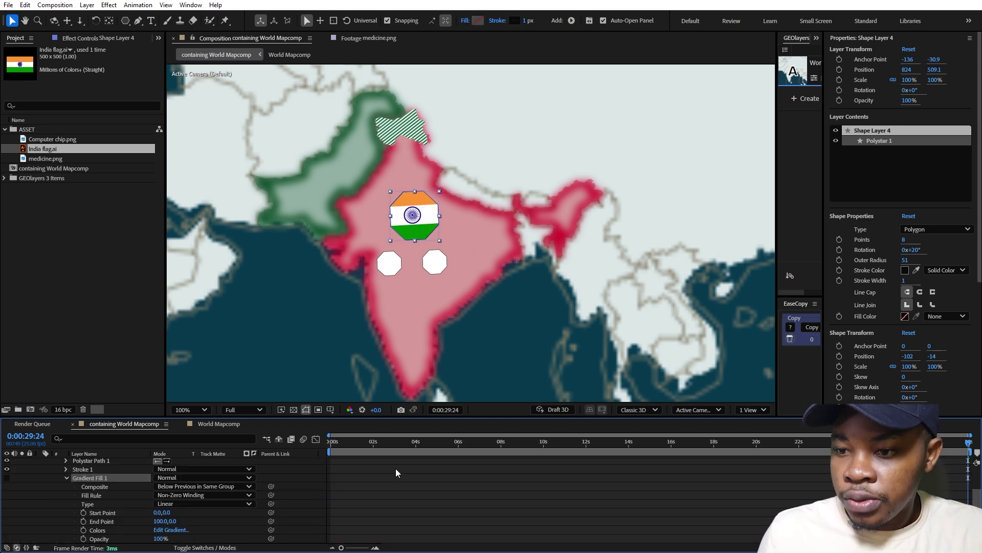
click(403, 289)
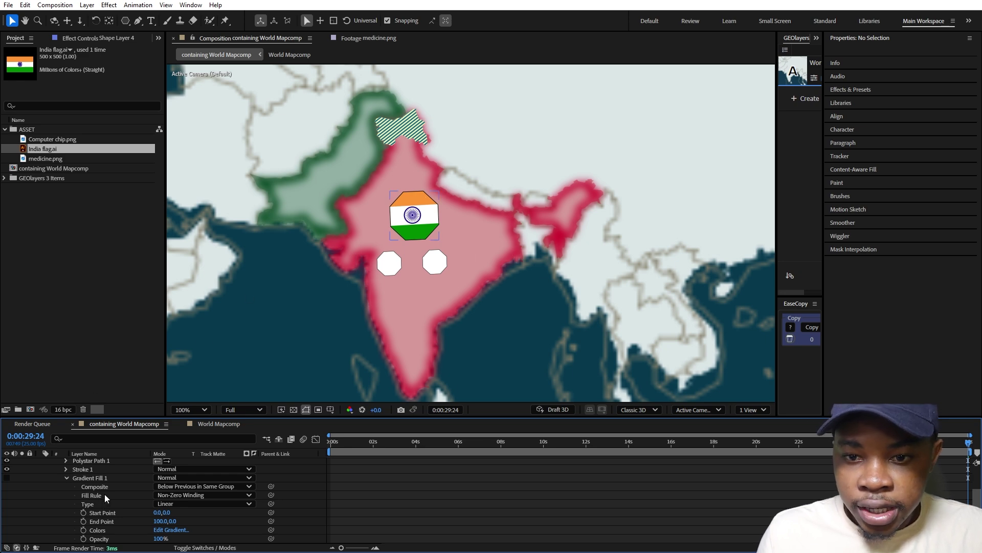
Step: Set the copied octagon's Polystar Outer Roundness to 45%
scroll(105, 493, up, 1)
click(66, 504)
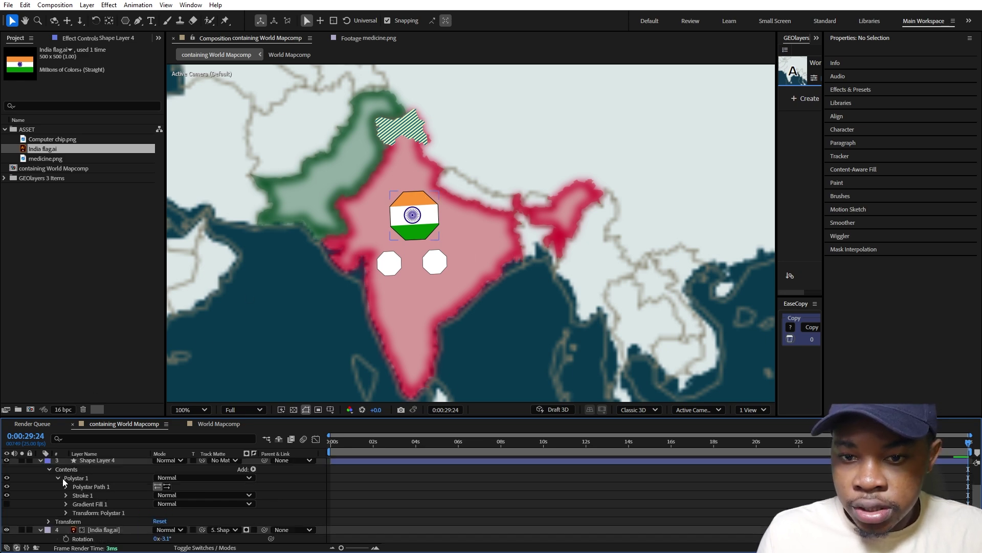
click(66, 486)
scroll(148, 496, down, 1)
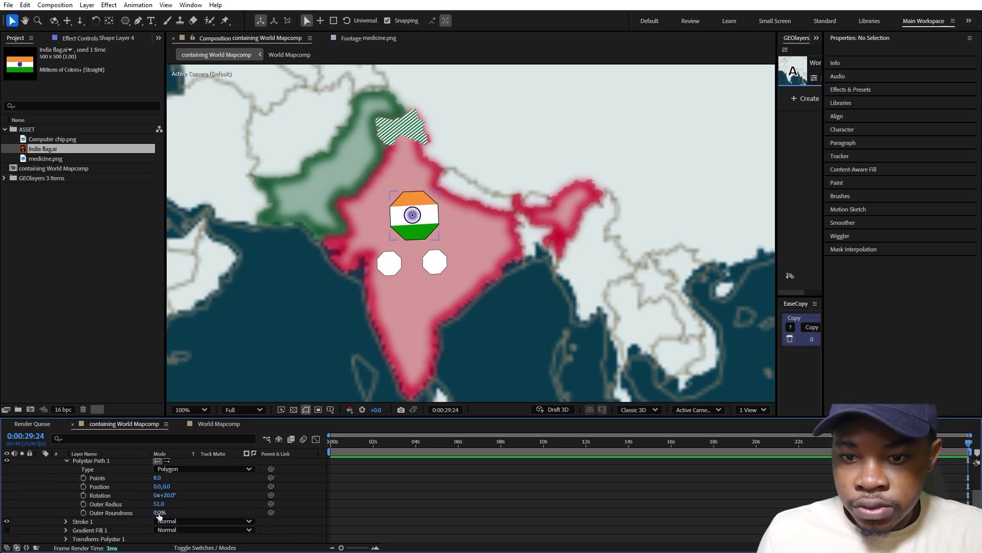
scroll(115, 485, up, 1)
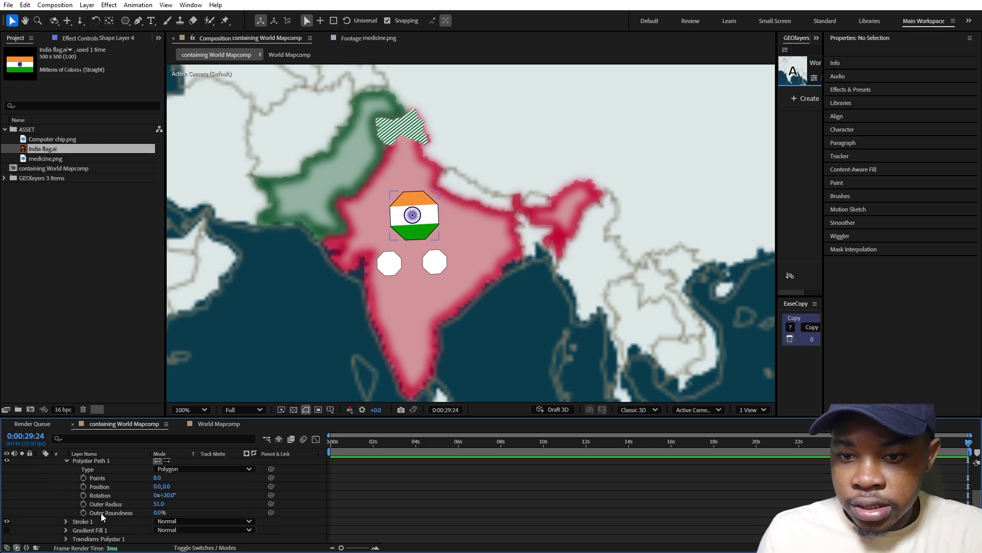
click(158, 512)
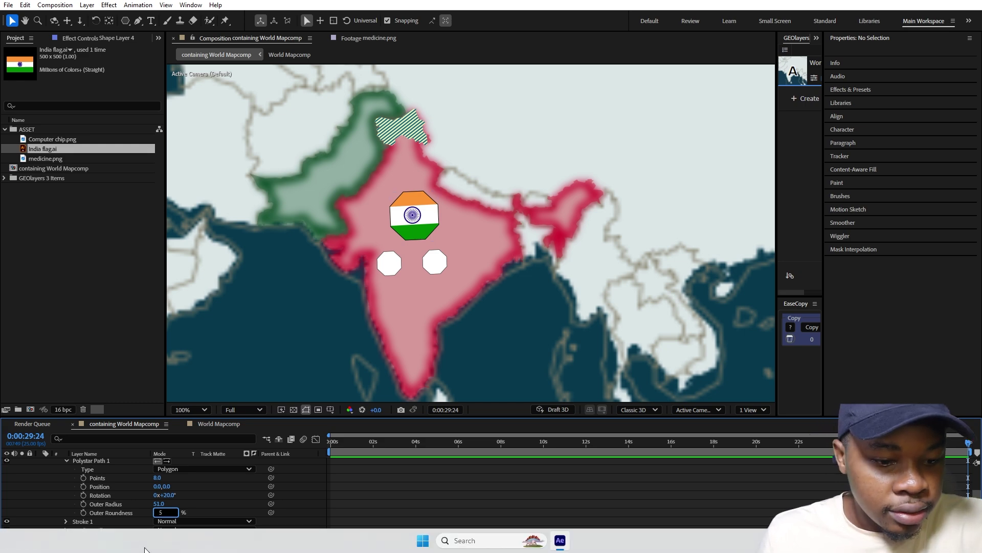
text(45)
key(Return)
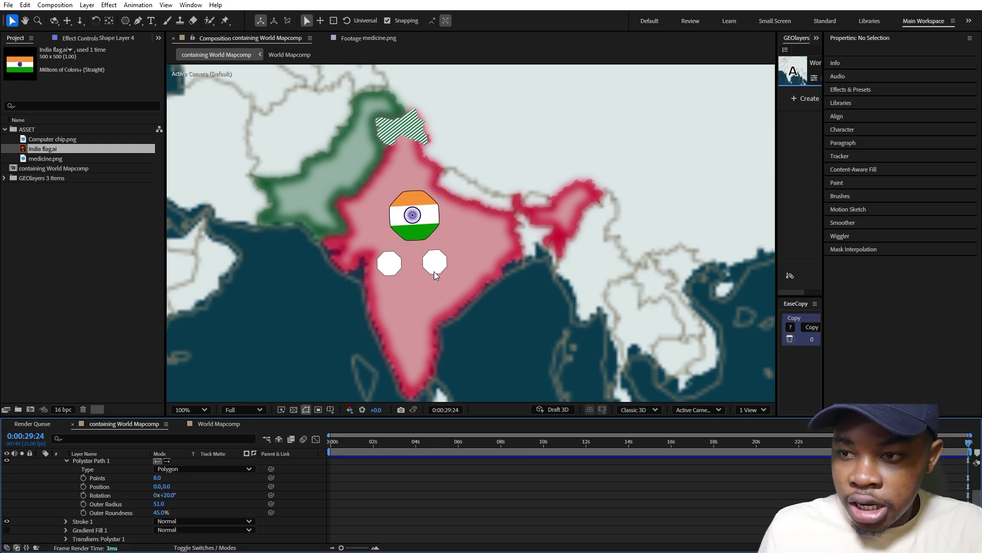
click(377, 268)
Step: Pre-compose Shape Layer 4, the India flag and Shape Layer 1 into 'OCT TOP'
key(u)
click(109, 523)
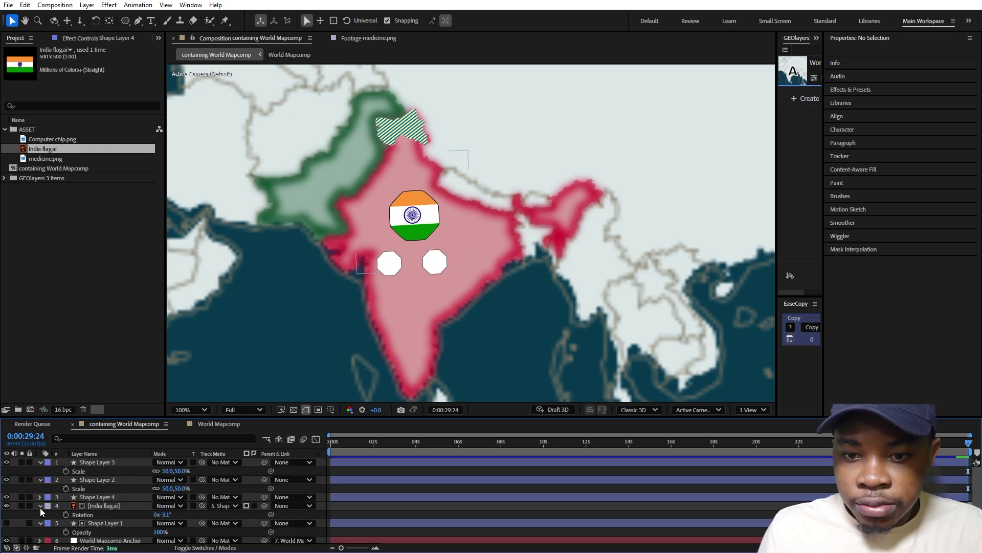
click(41, 507)
click(107, 498)
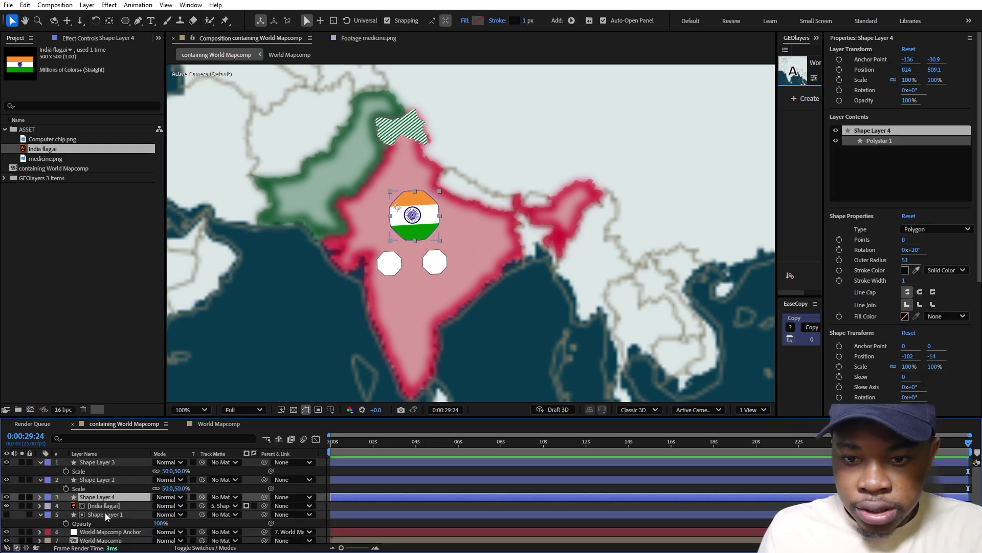
shift+click(106, 513)
right_click(106, 514)
click(156, 446)
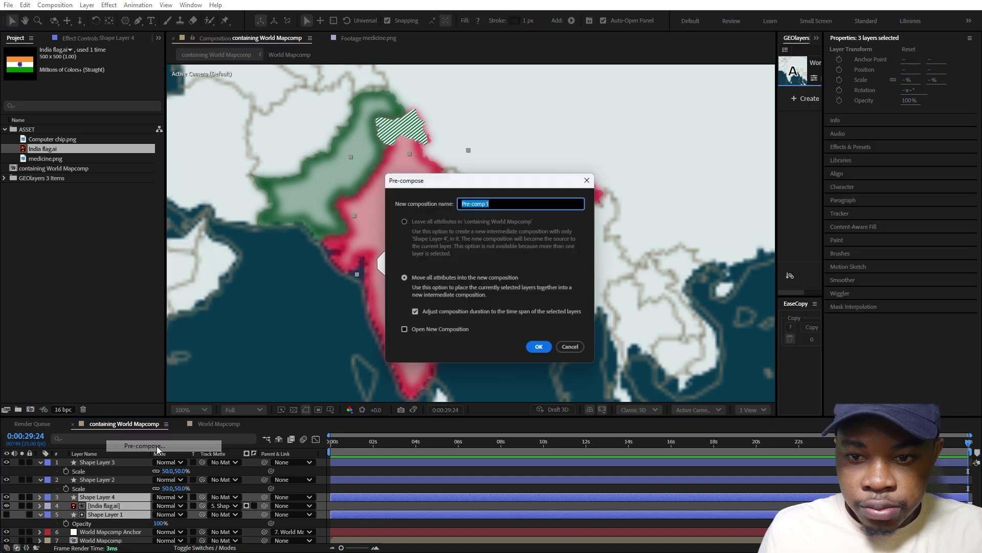
text(OCT TOP)
click(532, 349)
Step: Edit the Polystar Outer Roundness on Shape Layers 2 and 3
click(43, 472)
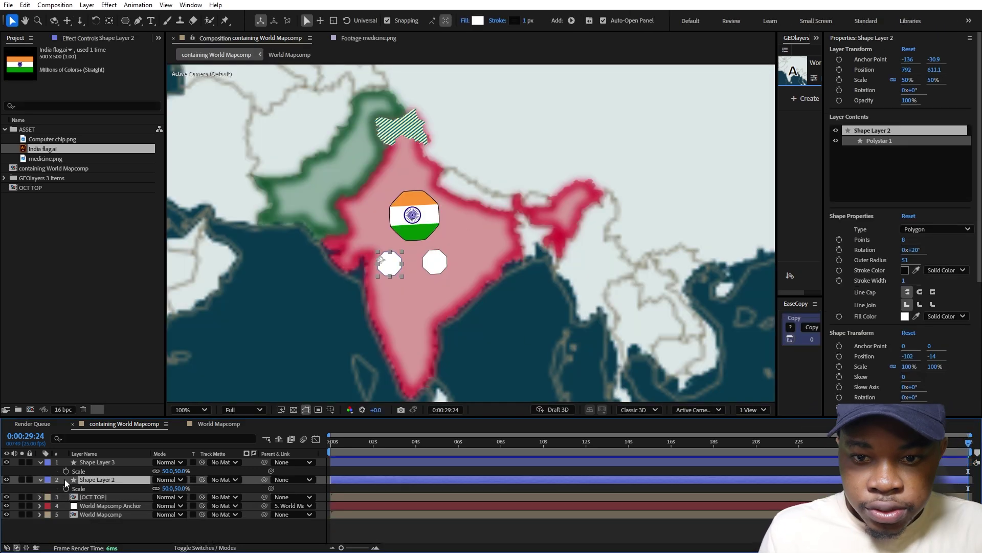
ctrl+click(39, 471)
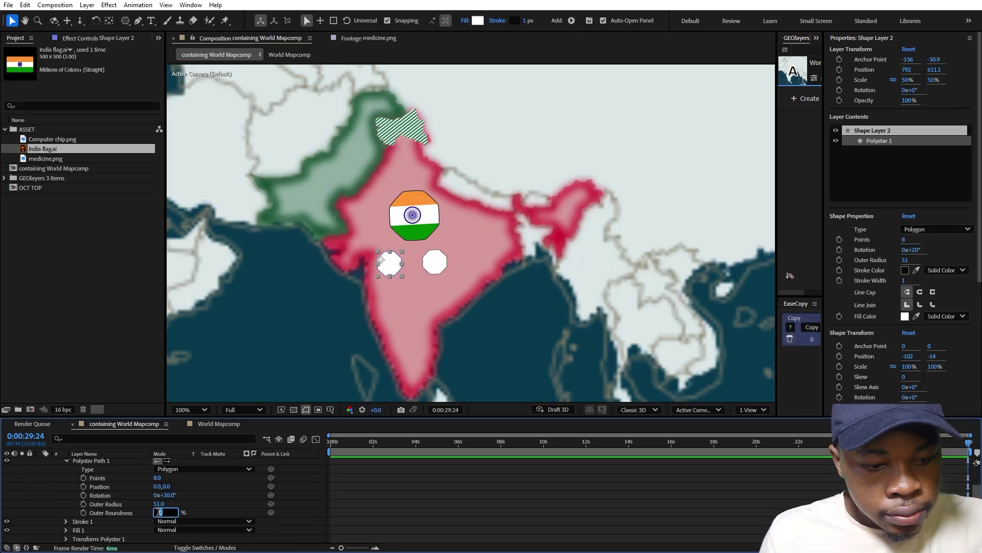
click(36, 483)
click(39, 460)
ctrl+click(39, 460)
scroll(154, 501, down, 3)
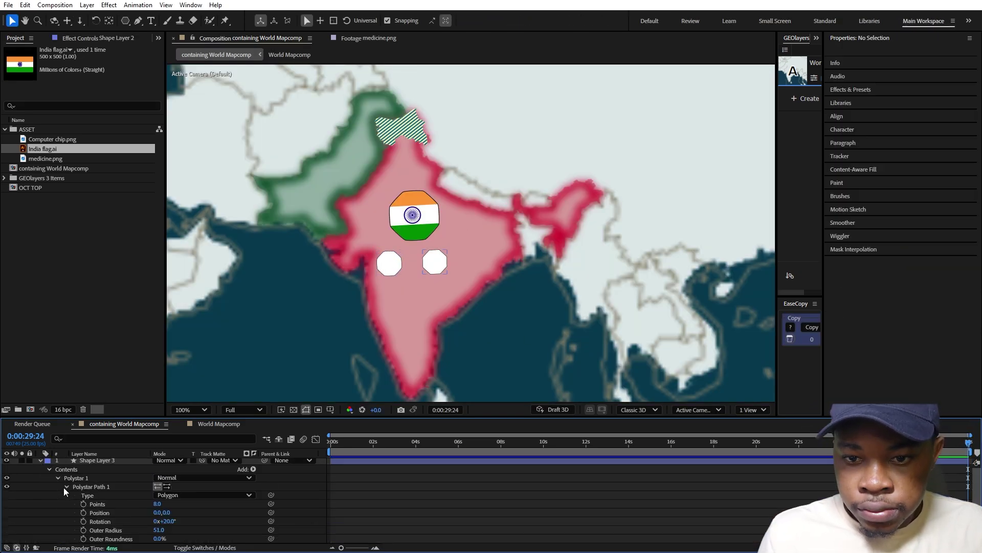
click(160, 486)
key(Return)
scroll(65, 483, up, 3)
click(39, 462)
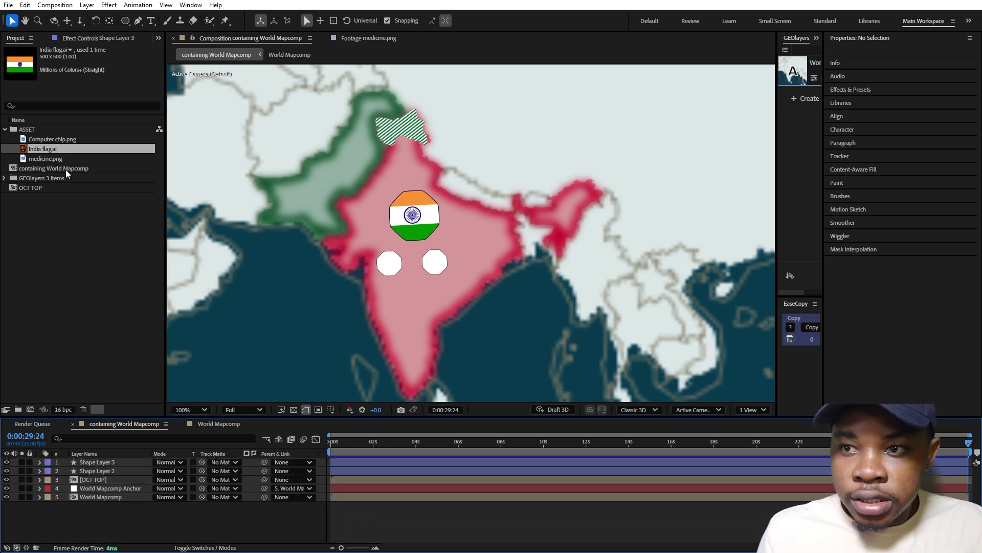
Step: Add medicine.png at 6% scale and place its layer below Shape Layer 3
drag(48, 158, 389, 264)
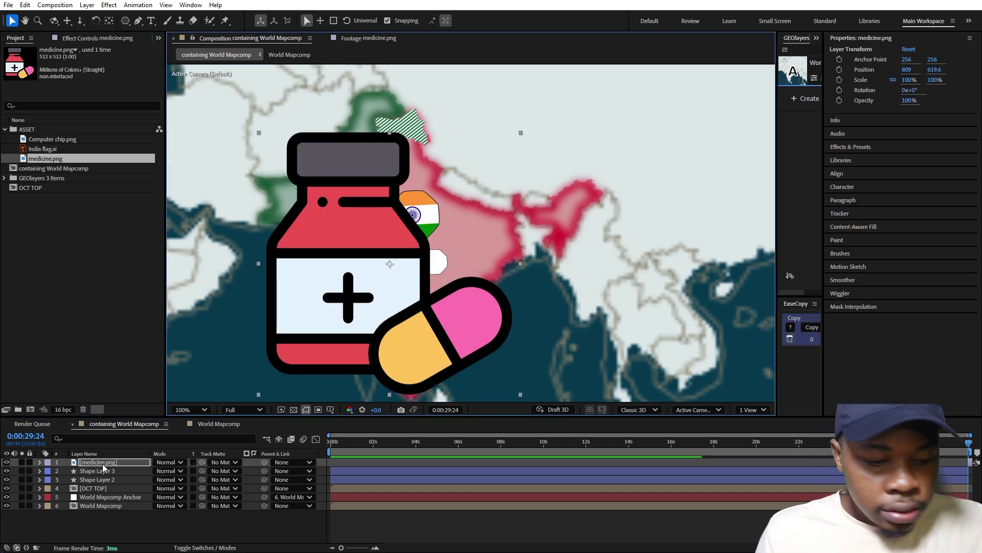
text(s6)
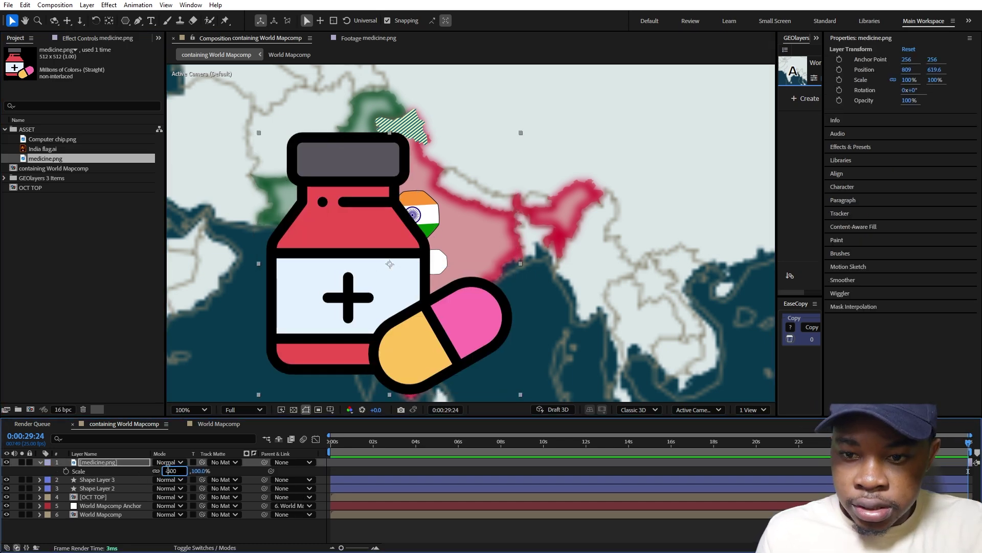
key(Return)
click(109, 461)
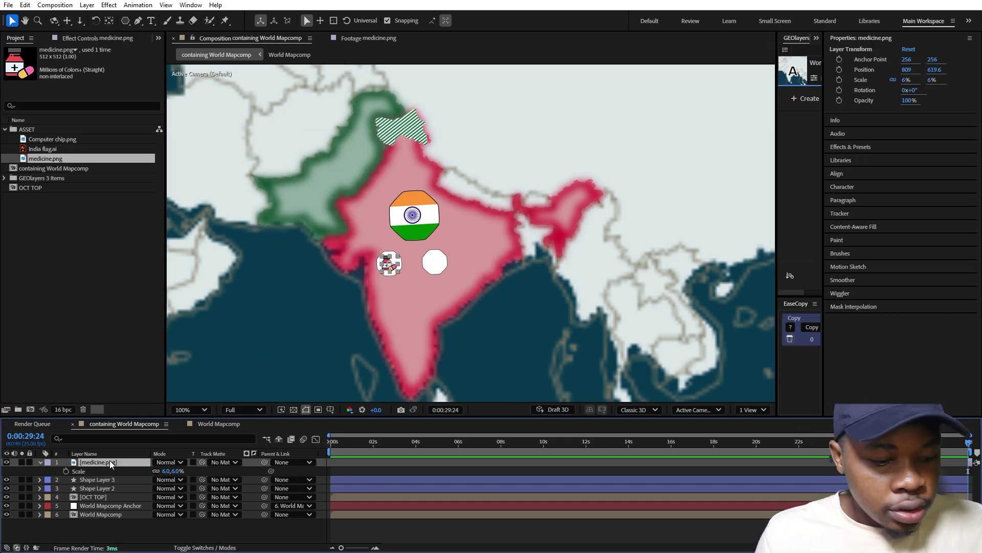
click(40, 462)
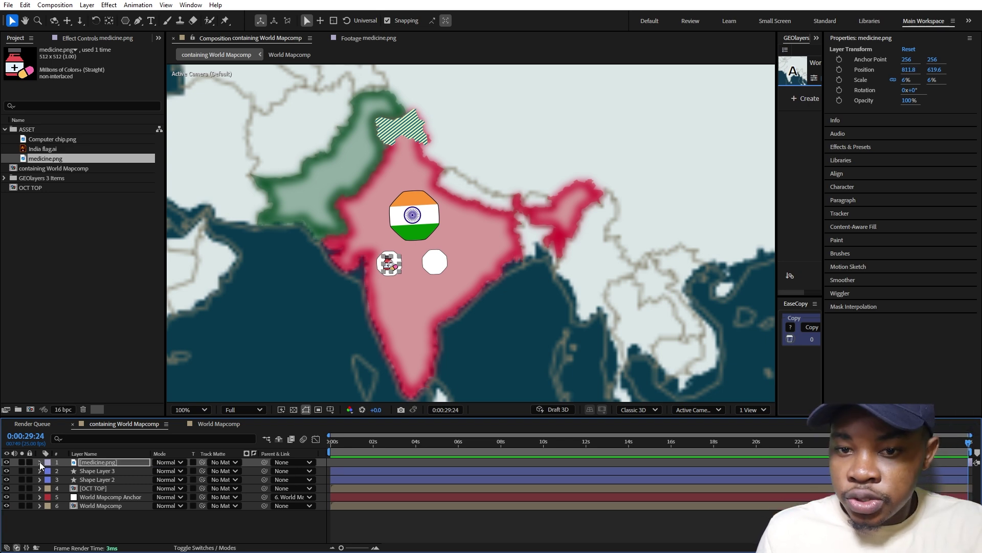
drag(109, 459, 110, 472)
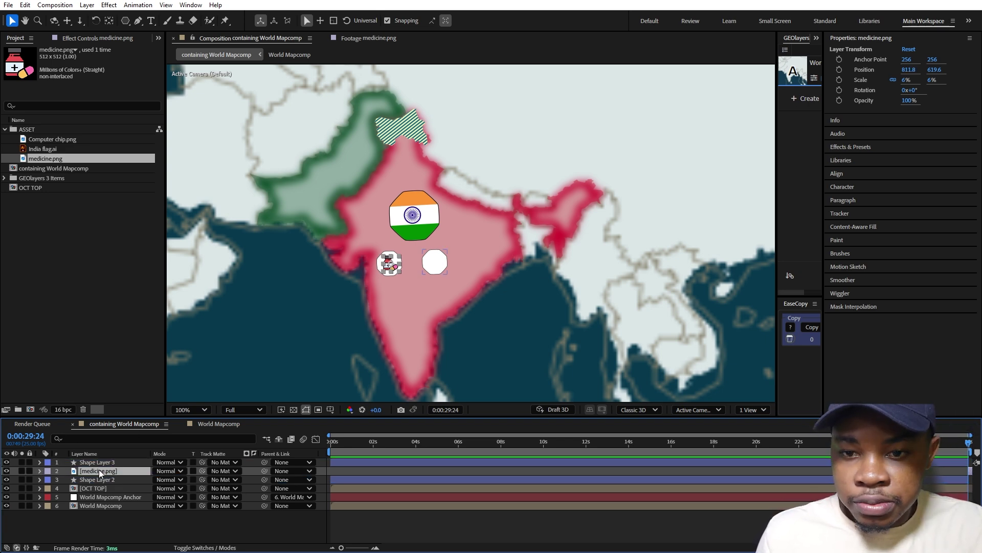
click(91, 459)
Step: Add Computer chip.png at 6% scale, nudged slightly right onto its octagon
drag(45, 136, 435, 262)
key(p)
key(shift+s)
click(172, 479)
text(6)
key(Return)
drag(173, 473, 179, 476)
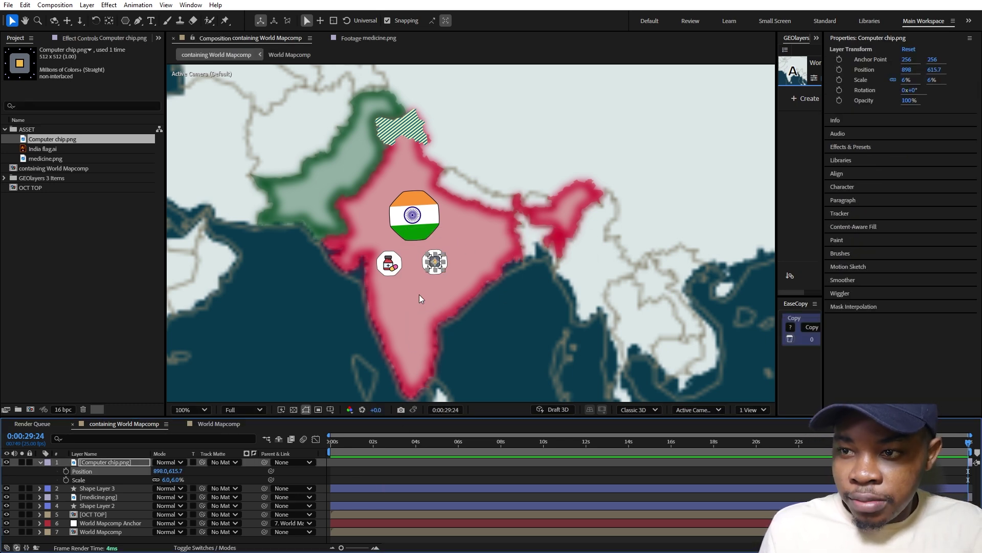
click(423, 472)
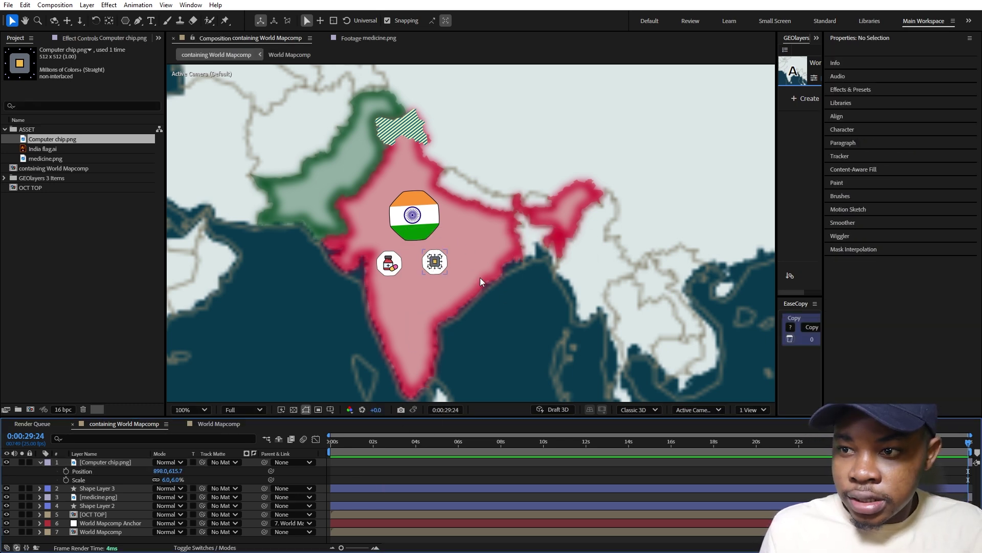
click(103, 439)
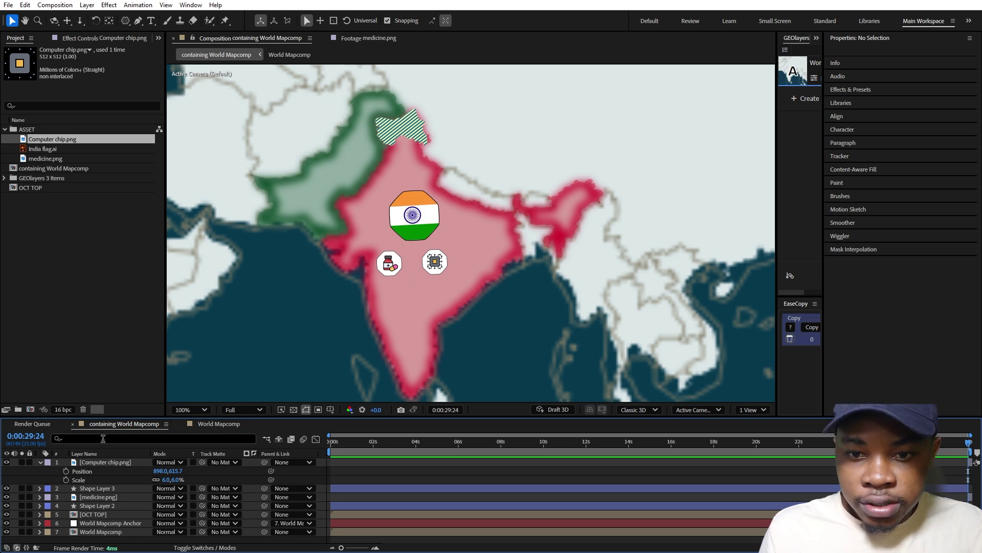
click(40, 463)
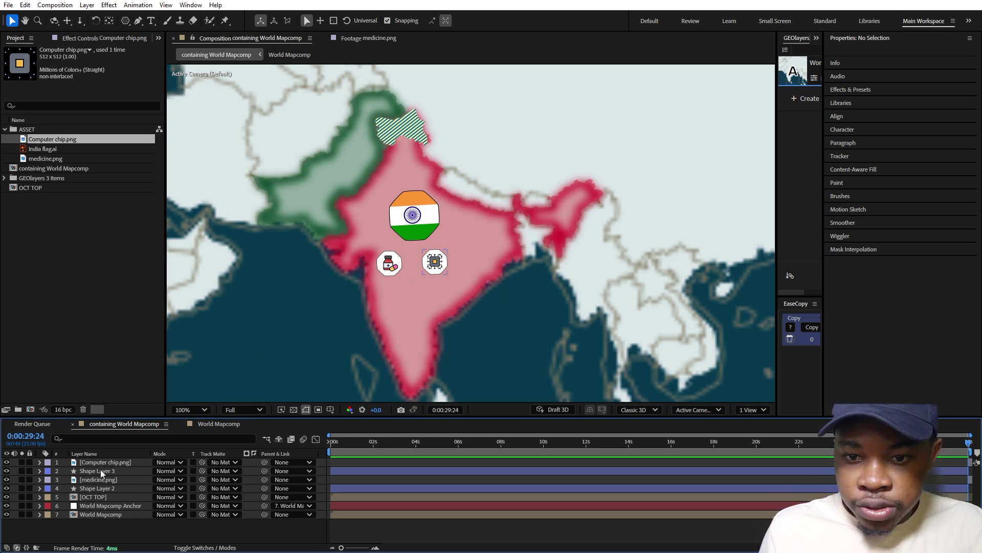
Step: Pre-compose medicine.png and Shape Layer 2 as 'OCT LEFT'
click(101, 480)
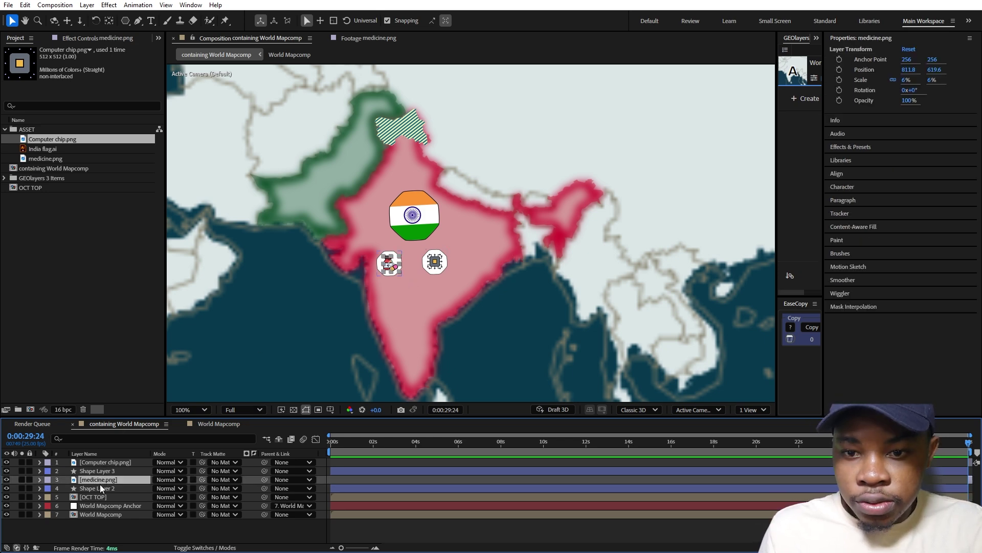
shift+click(98, 487)
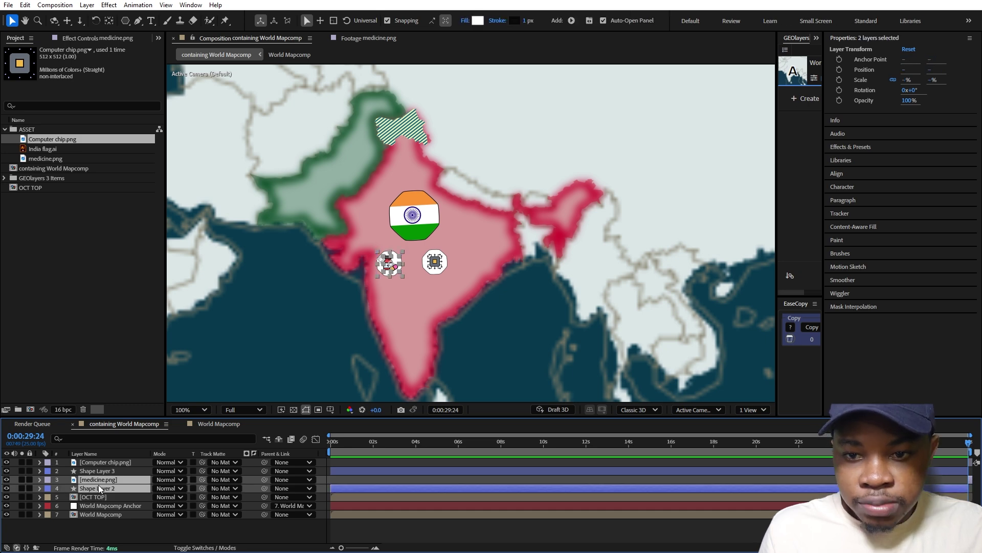
right_click(99, 479)
click(142, 406)
text(OCT LEFT)
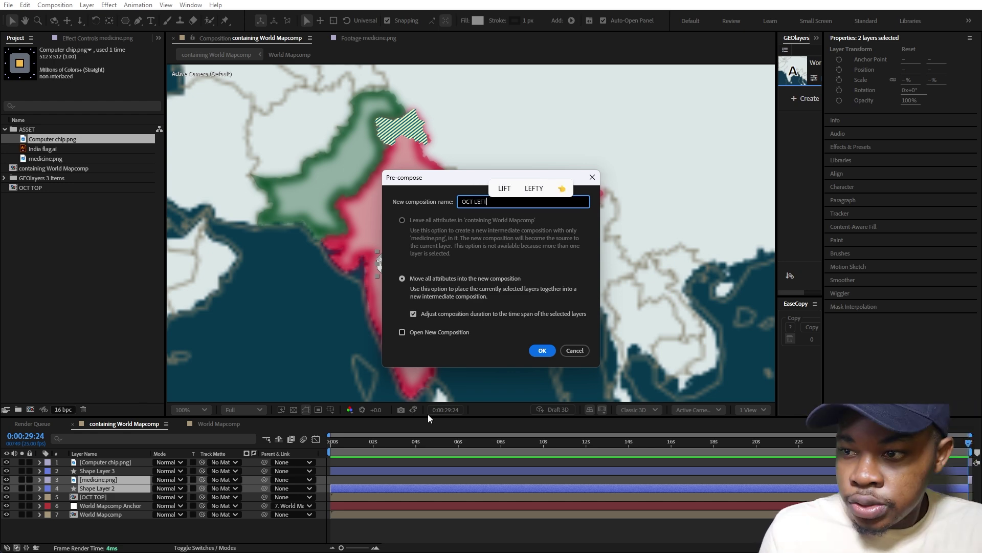
click(542, 351)
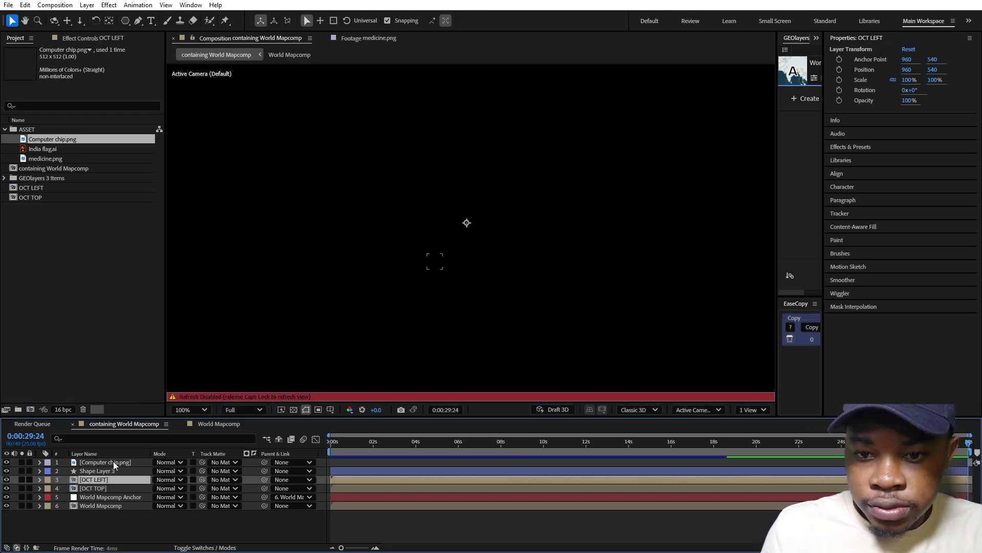
Step: Pre-compose the chip layer and Shape Layer 3 as 'OCT RIGHT'
click(113, 462)
ctrl+click(103, 471)
right_click(103, 471)
click(144, 402)
text(OCT RIGHT)
key(Return)
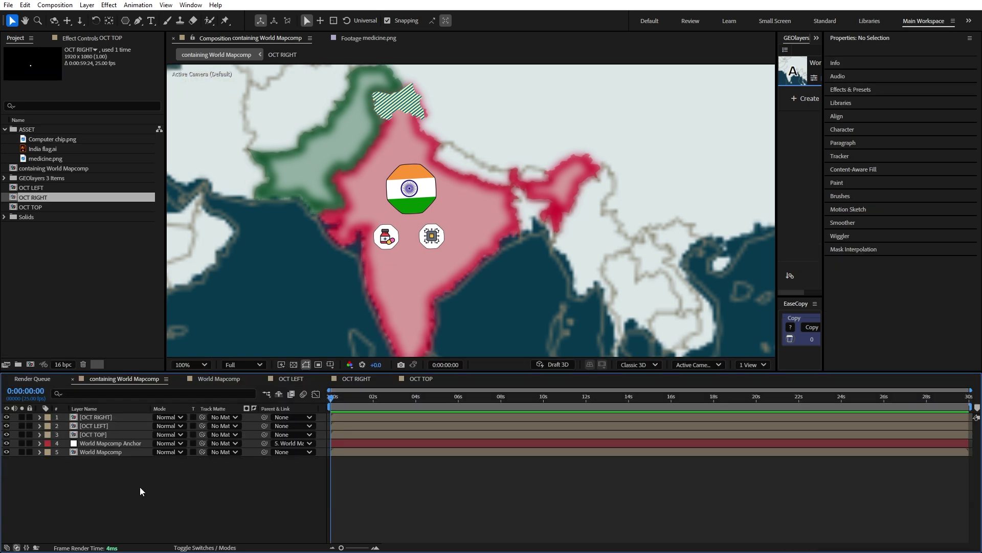
Step: Draw a three-point pen stroke from the medicine icon through the flag octagon to the chip icon
click(138, 21)
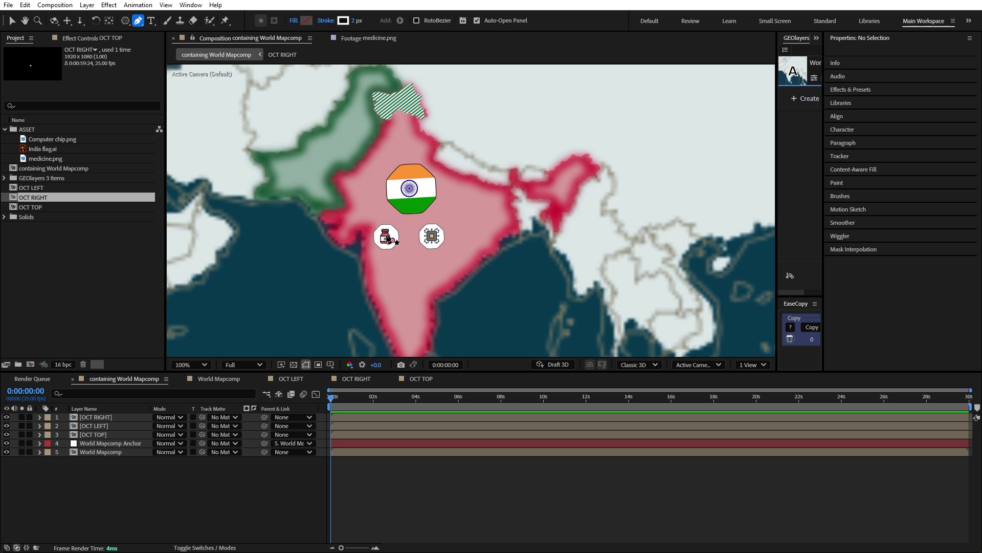
click(388, 236)
click(409, 188)
click(432, 236)
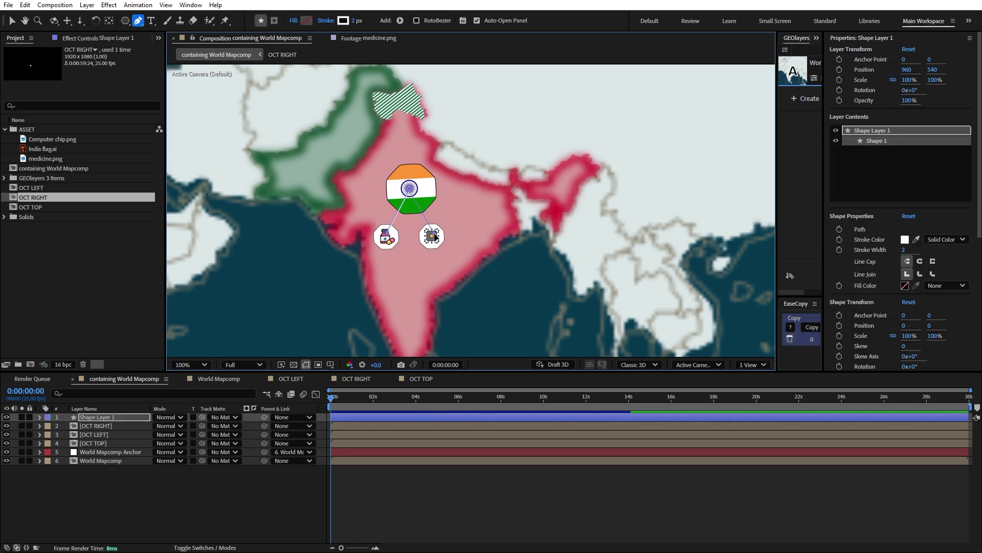
Step: Find the stroke's Path property and run Create Nulls From Paths with Points Follow Nulls
click(96, 393)
text(path)
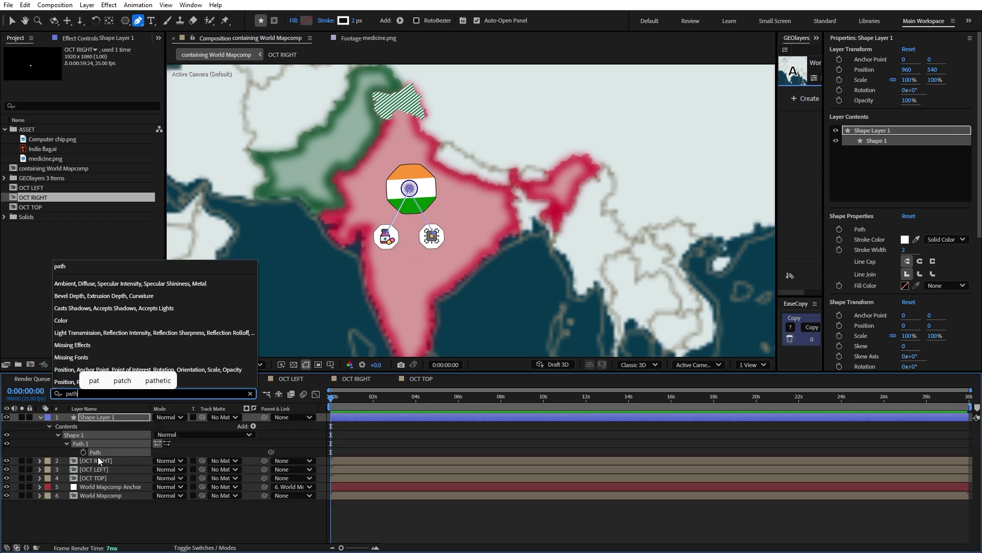
click(100, 453)
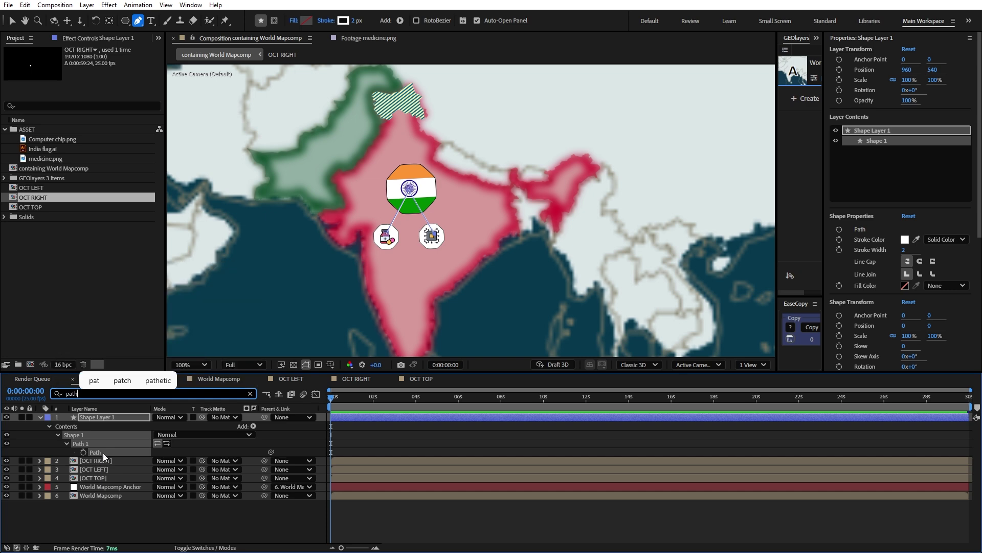
click(190, 5)
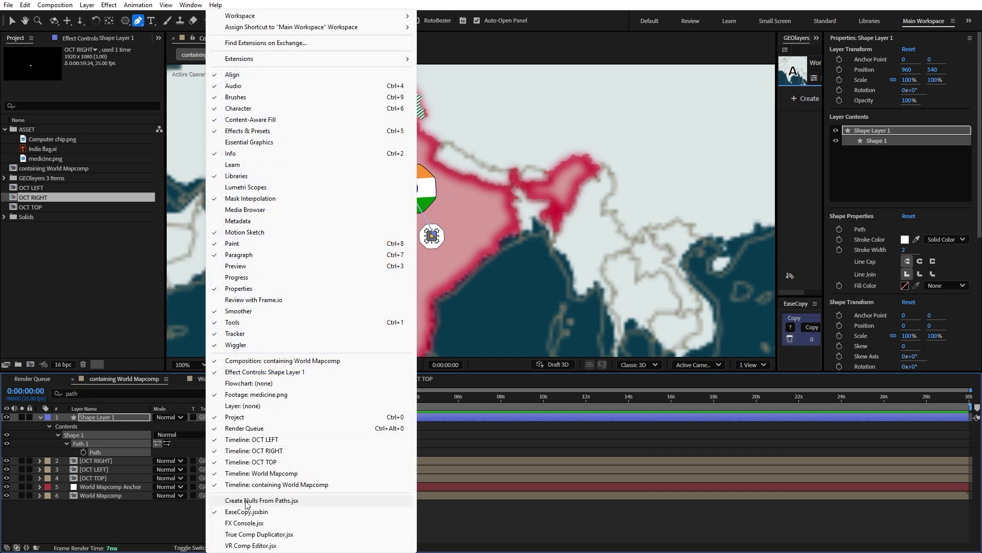
click(261, 500)
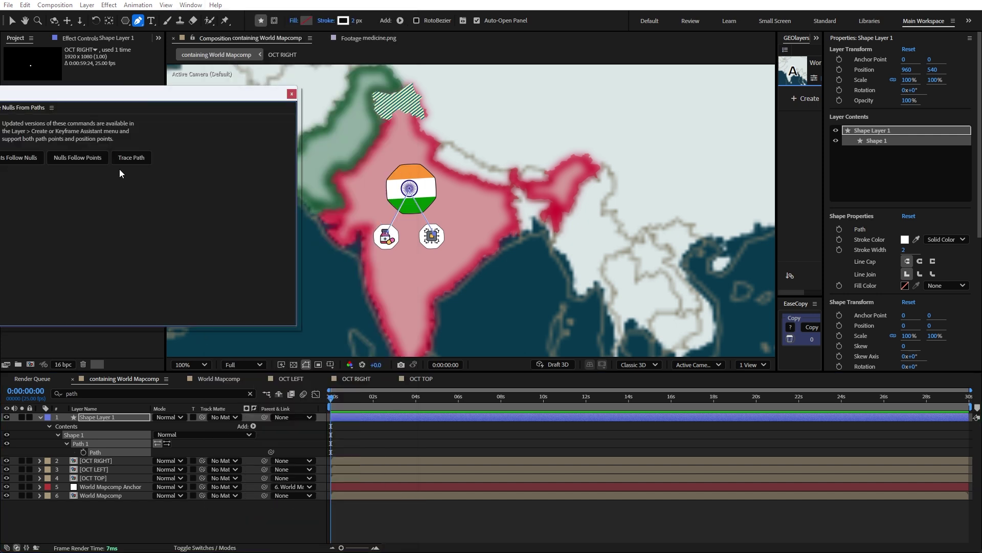
drag(88, 108, 197, 82)
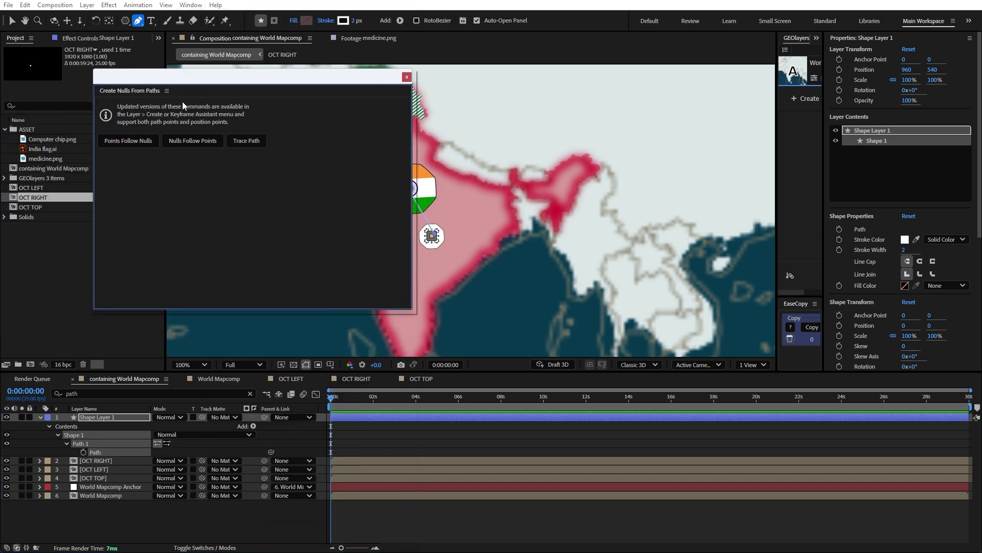
click(121, 140)
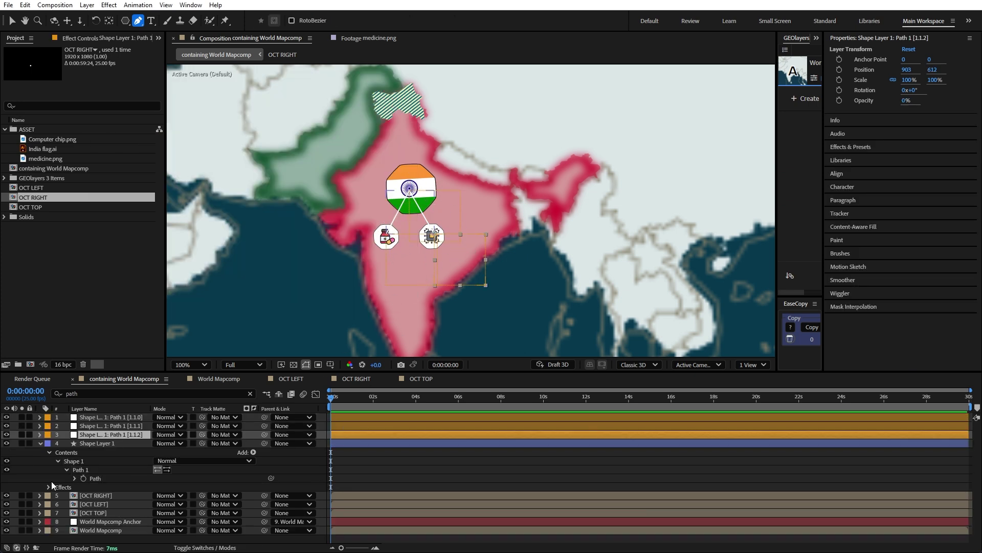
Step: Move Shape Layer 1 below the octagon layers in the layer stack
click(41, 441)
click(87, 443)
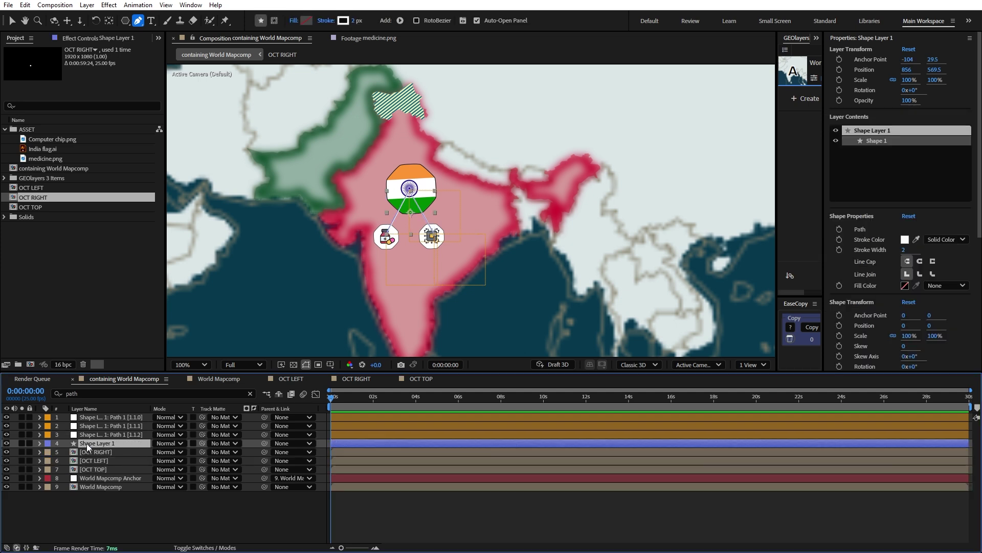
drag(87, 443, 91, 471)
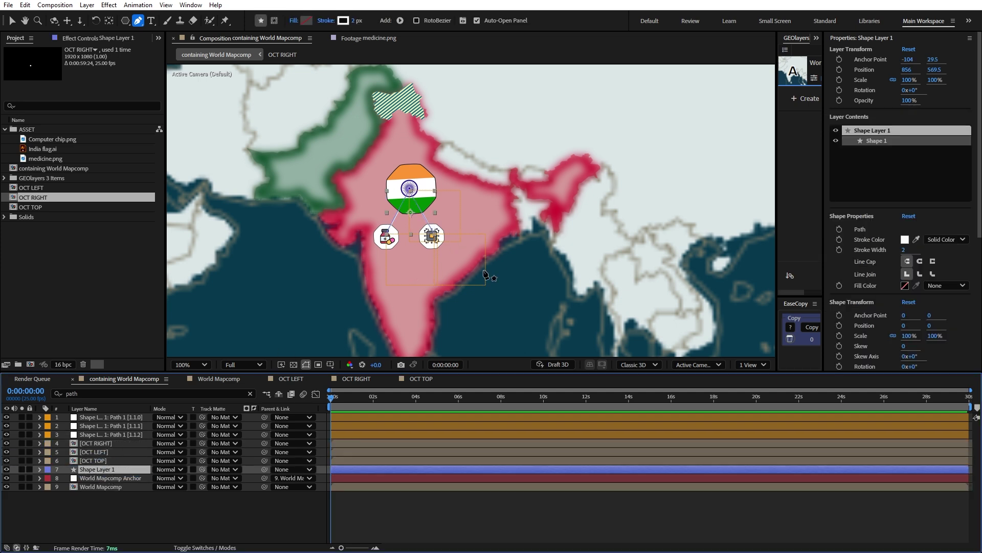
Step: Reorder the path nulls so 1.1.1 sits above OCT TOP and 1.1.0 above OCT LEFT
click(99, 459)
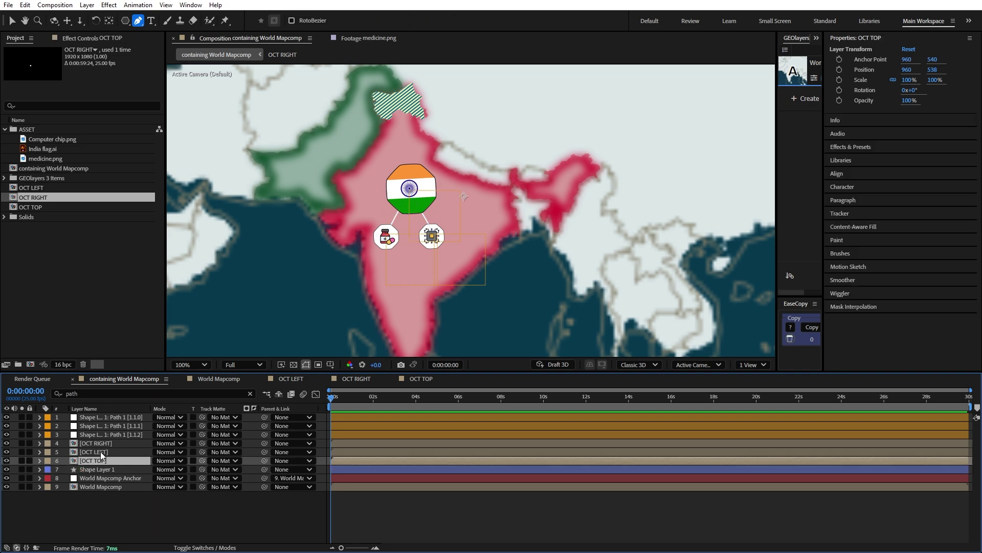
click(102, 451)
click(102, 446)
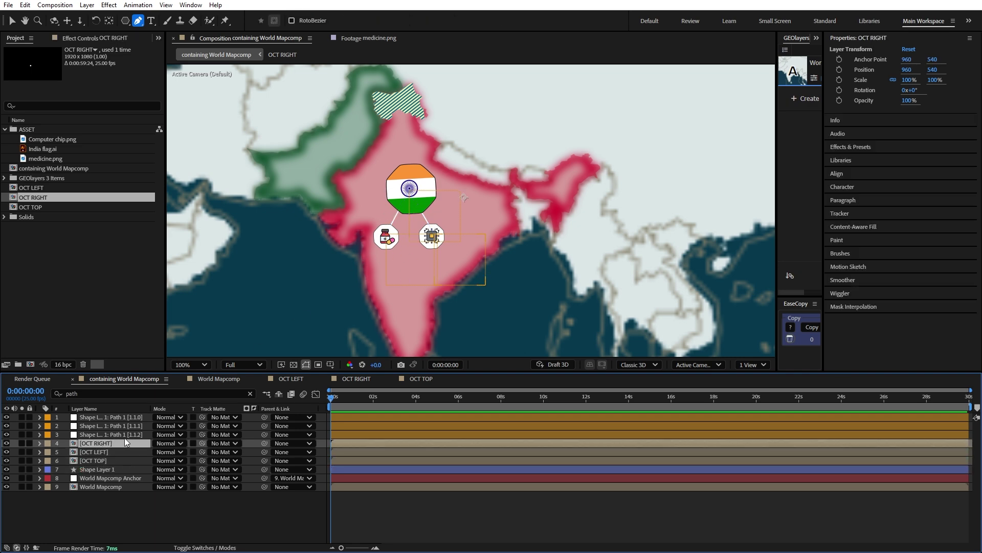
click(122, 435)
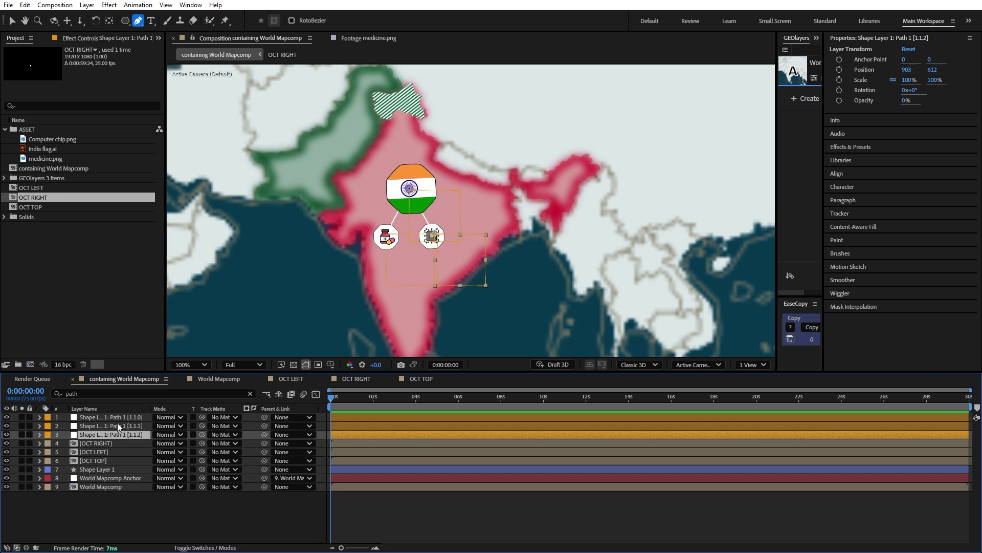
click(115, 426)
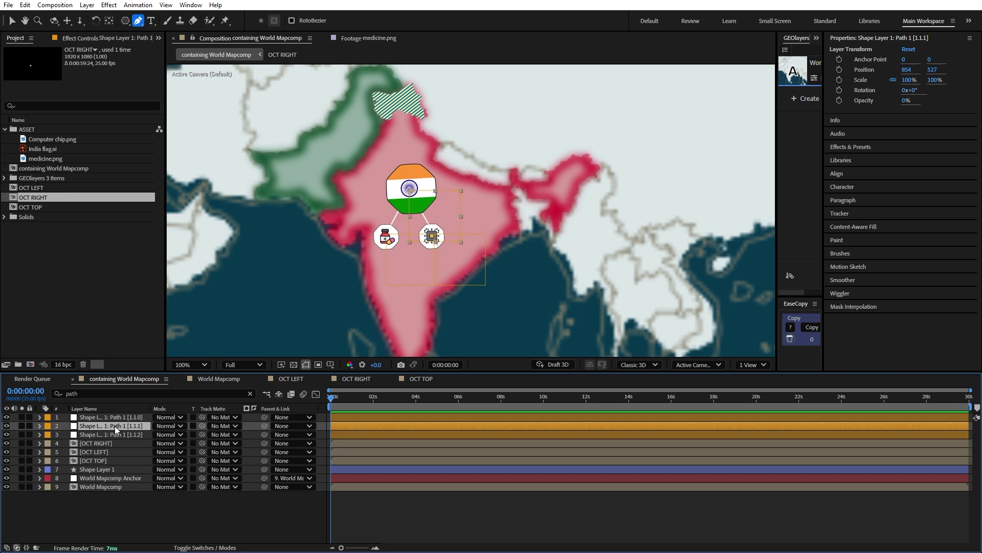
drag(115, 426, 112, 456)
drag(113, 419, 116, 438)
Step: Parent OCT LEFT to the 1.1.0 null, OCT RIGHT to 1.1.2 and OCT TOP to 1.1.1
click(115, 444)
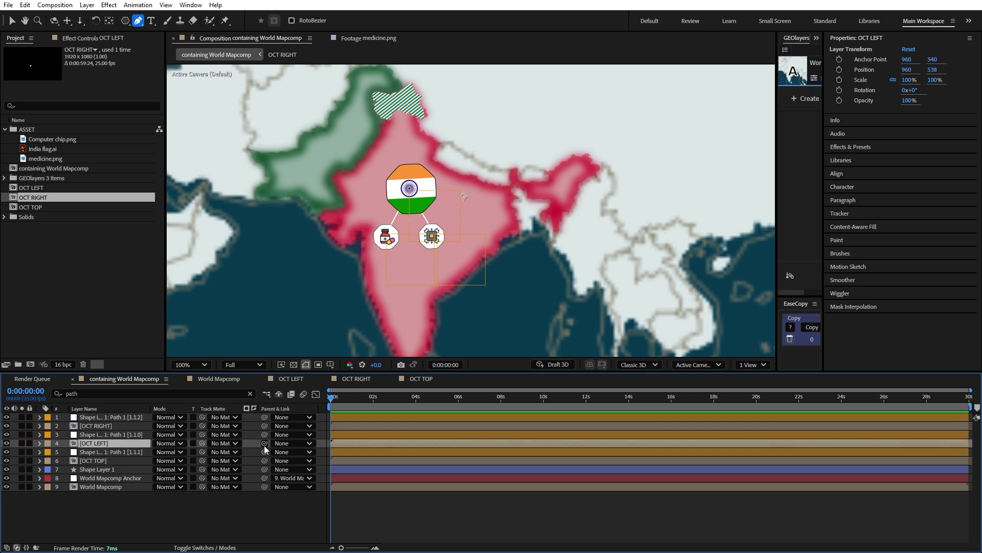
drag(264, 444, 142, 435)
click(127, 426)
drag(264, 426, 142, 421)
click(119, 461)
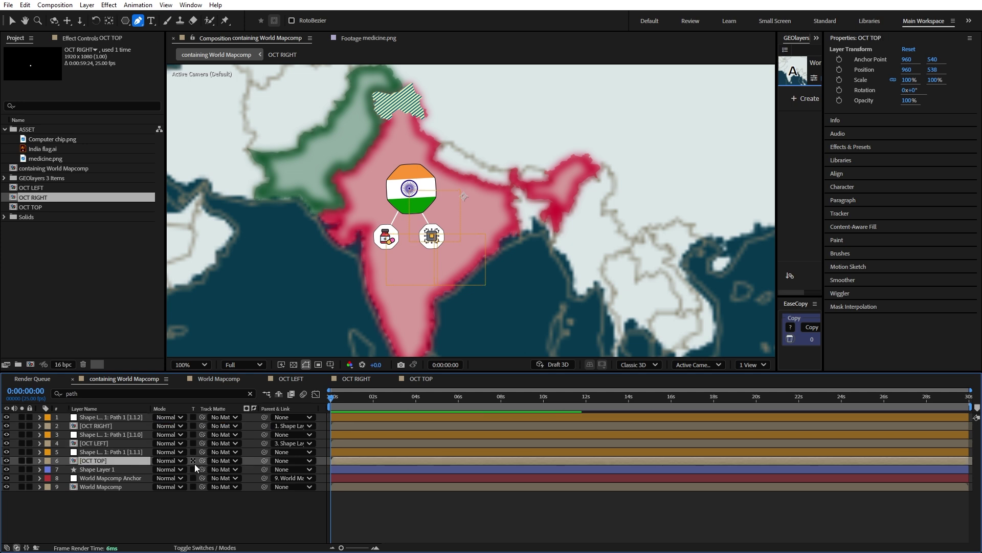
drag(263, 462, 137, 453)
Step: Check that moving the 1.1.0 null's Position carries the medicine icon
click(114, 433)
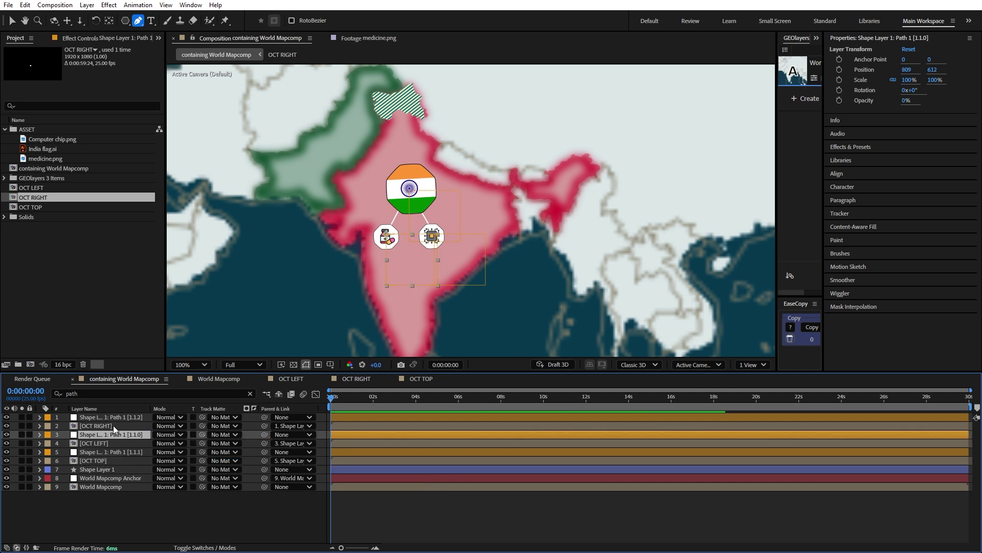
key(p)
mouse_move(172, 443)
mouse_down()
mouse_move(165, 452)
mouse_move(179, 453)
mouse_move(170, 449)
mouse_up()
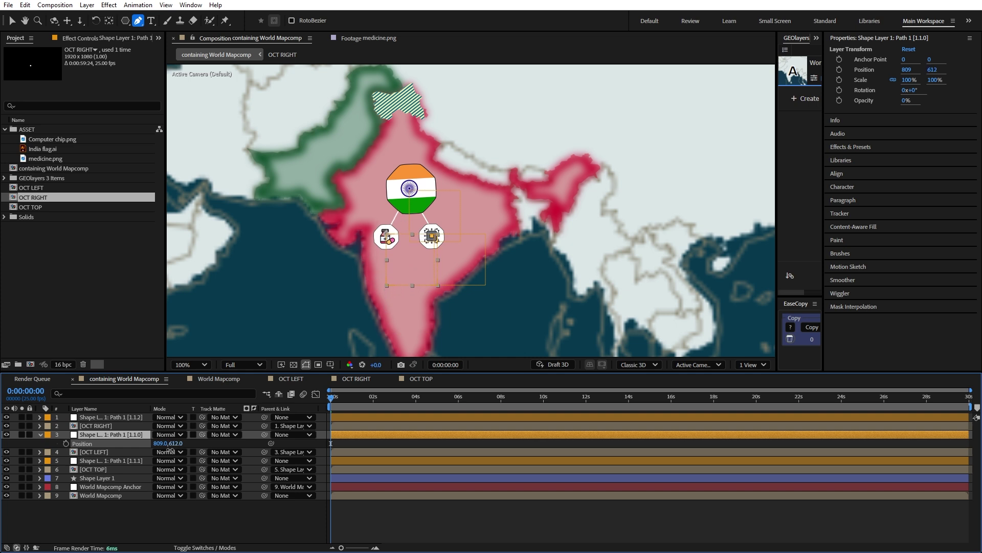
click(40, 435)
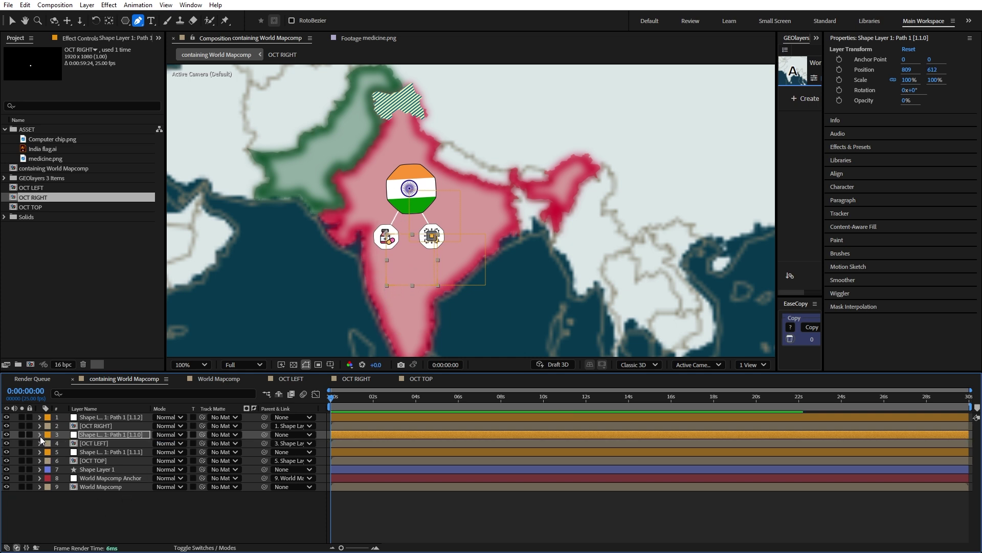
Step: Keyframe both icon nulls' Position, in place at Y 612 and off-frame below at Y 1148
ctrl+click(115, 416)
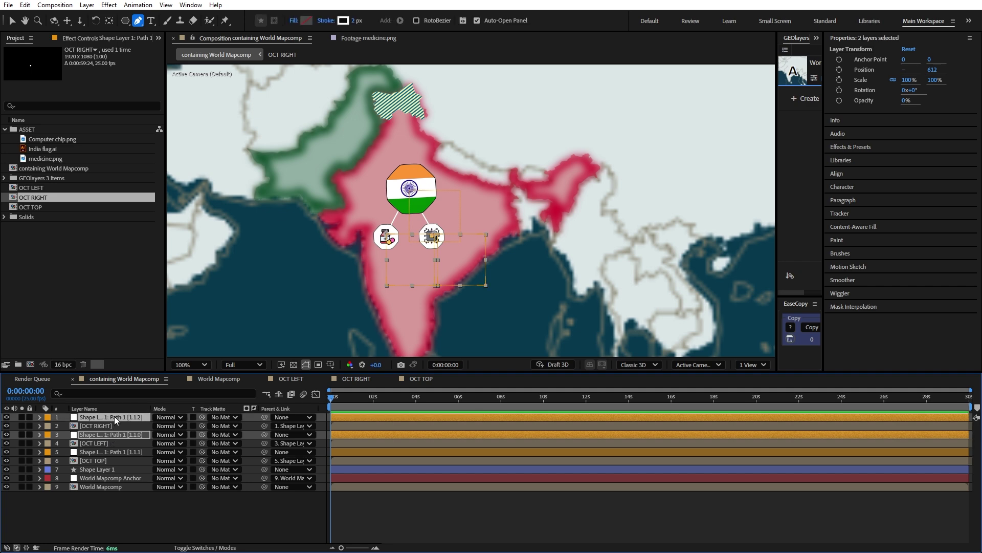
key(p)
drag(341, 408, 354, 402)
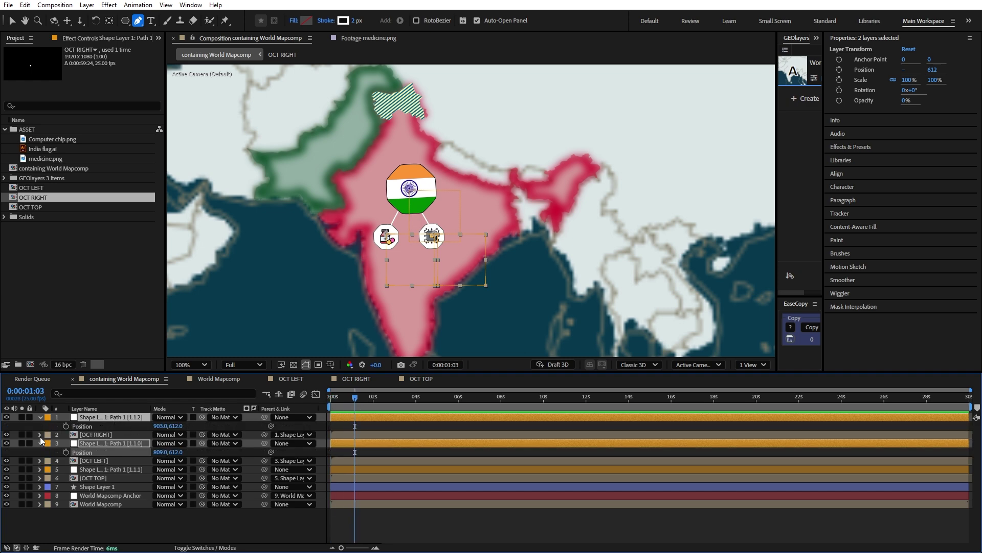
click(66, 426)
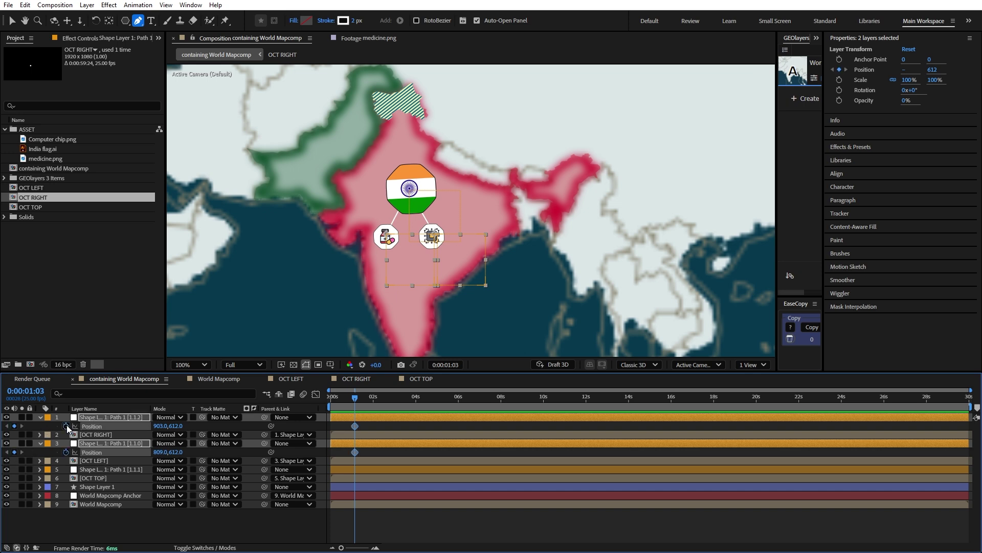
drag(357, 401, 400, 404)
drag(177, 427, 217, 427)
scroll(431, 283, down, 2)
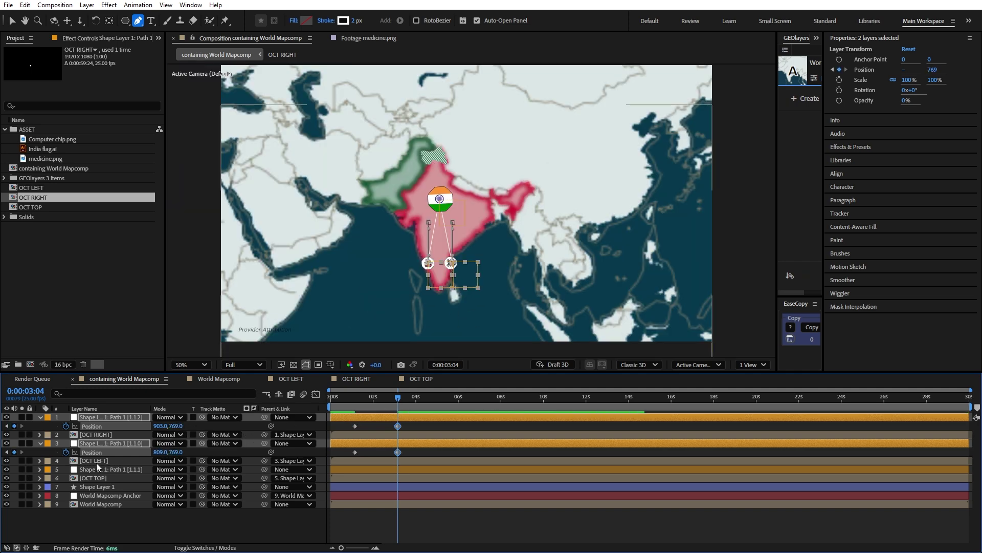
drag(176, 425, 258, 433)
drag(160, 426, 111, 463)
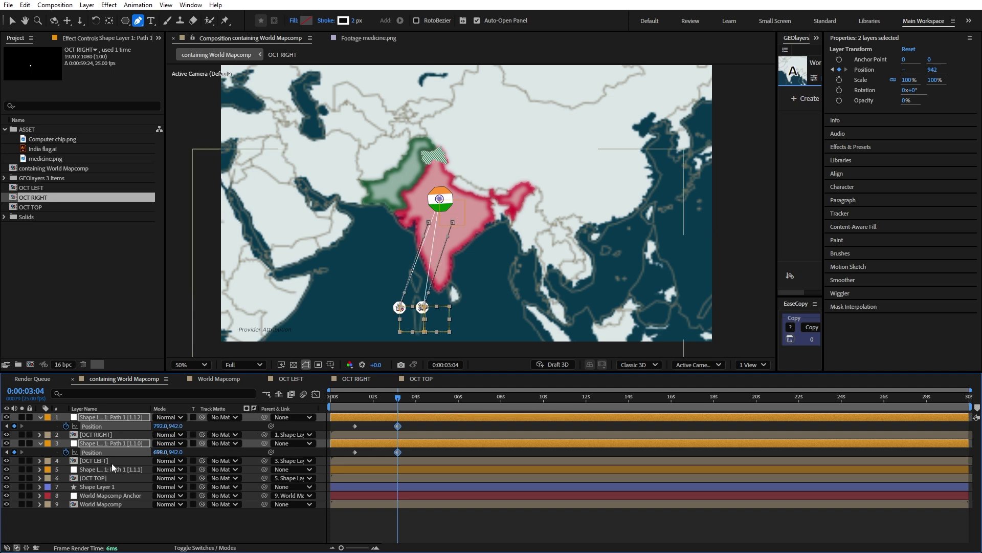
drag(175, 426, 281, 425)
Step: Shift the icons' starting Position keyframes slightly later and preview the slide
mouse_move(364, 397)
mouse_down()
mouse_move(354, 397)
mouse_move(371, 410)
mouse_up()
drag(404, 455, 383, 426)
drag(346, 456, 356, 398)
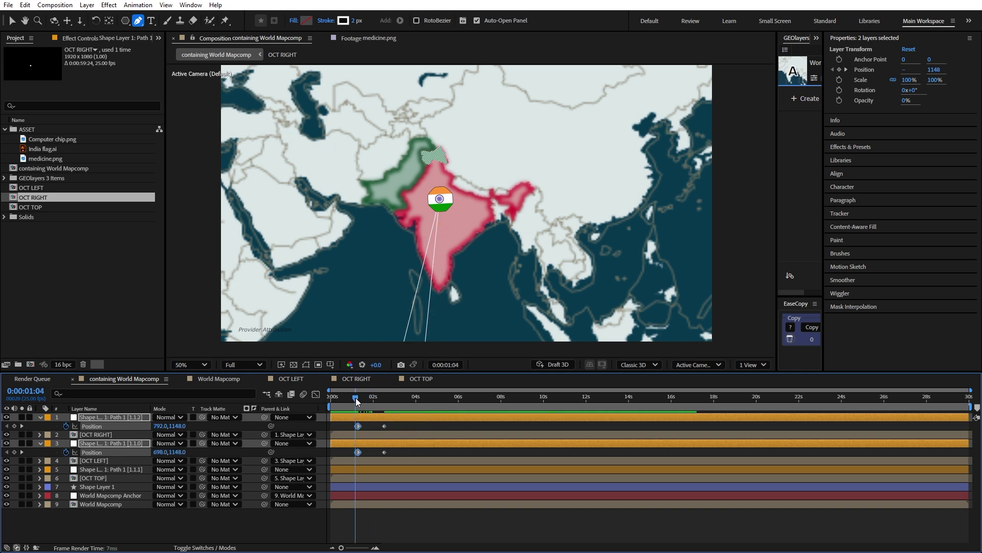
key(space)
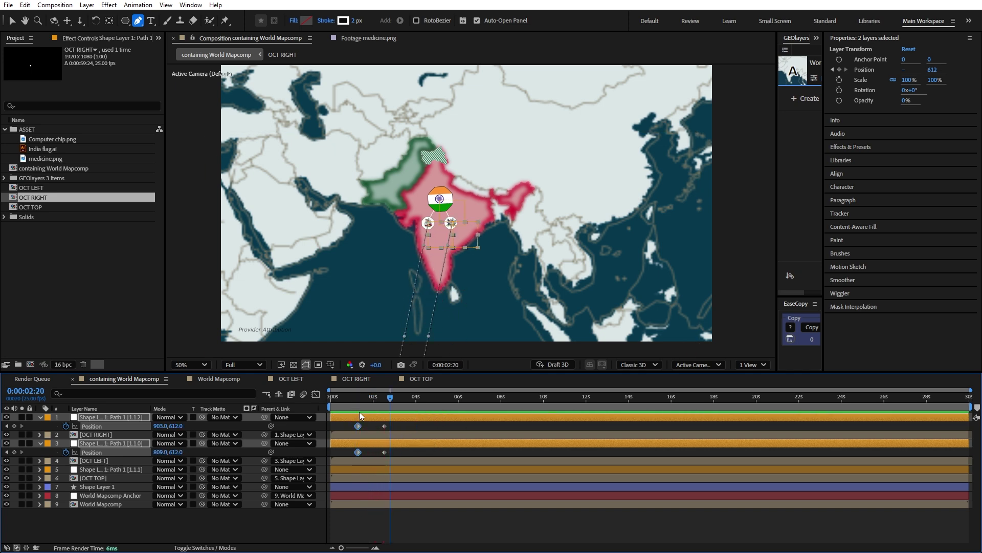
click(346, 396)
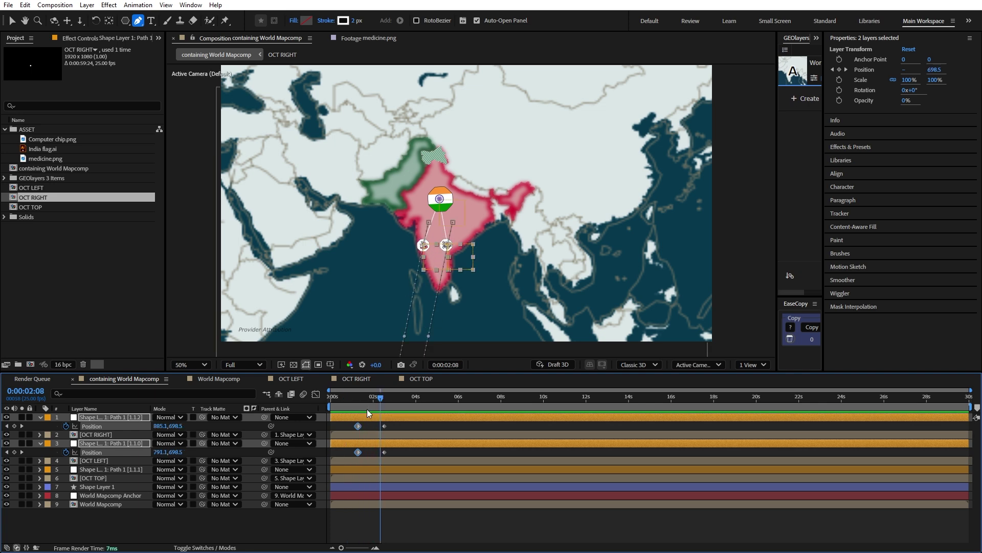
Step: Add Trim Paths to Shape Layer 1 and keyframe its End starting at 50%
click(100, 487)
drag(373, 400, 333, 394)
click(40, 488)
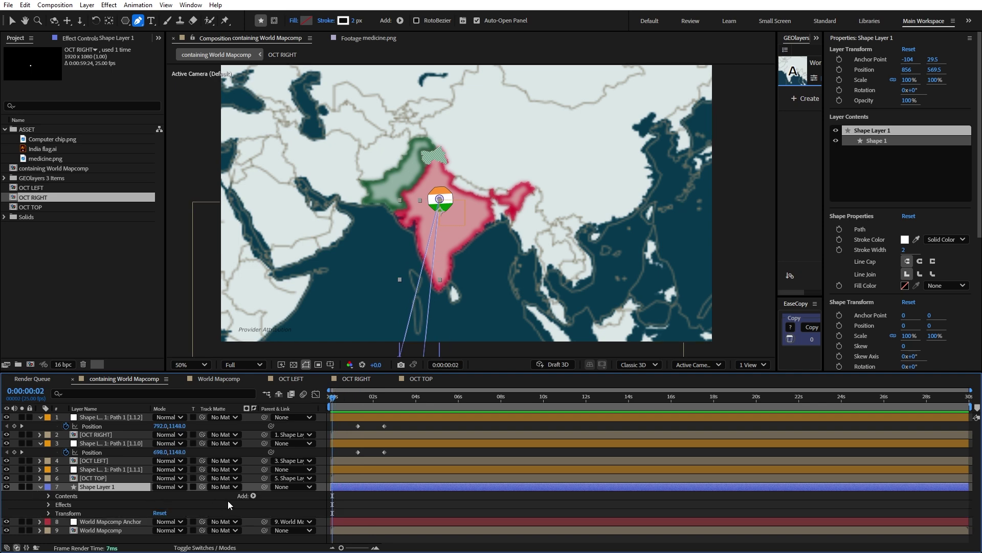
click(253, 497)
click(320, 450)
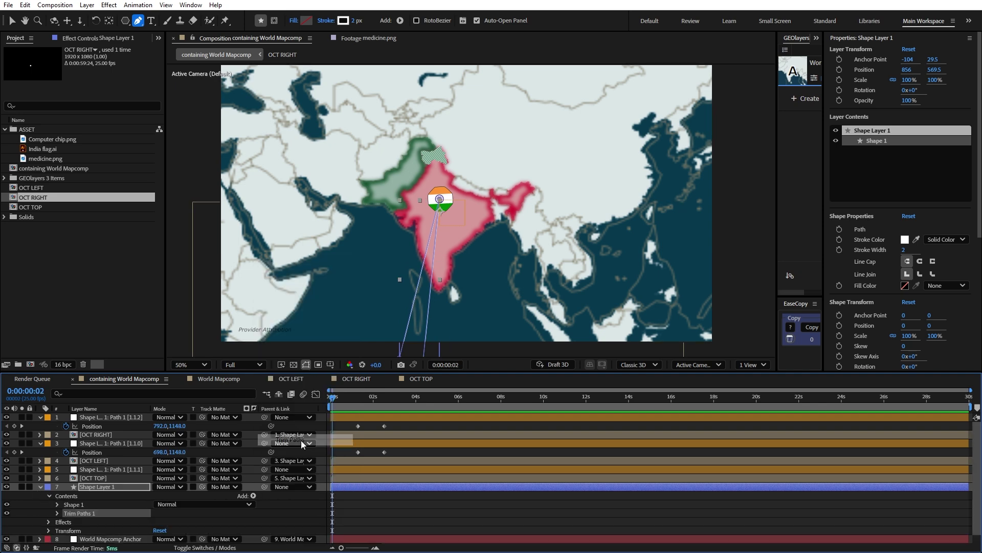
click(57, 503)
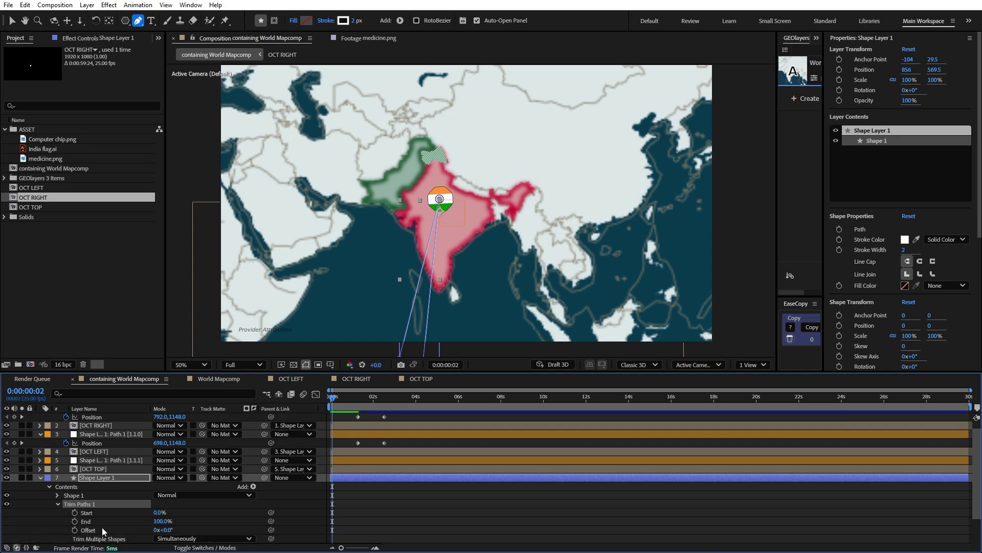
click(76, 521)
click(339, 520)
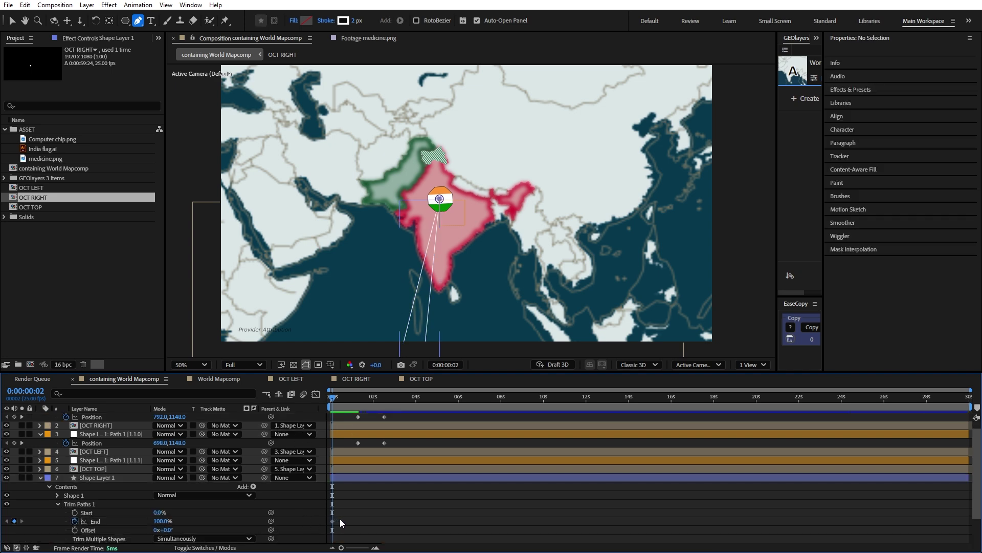
drag(332, 520, 350, 522)
scroll(365, 488, down, 1)
click(365, 488)
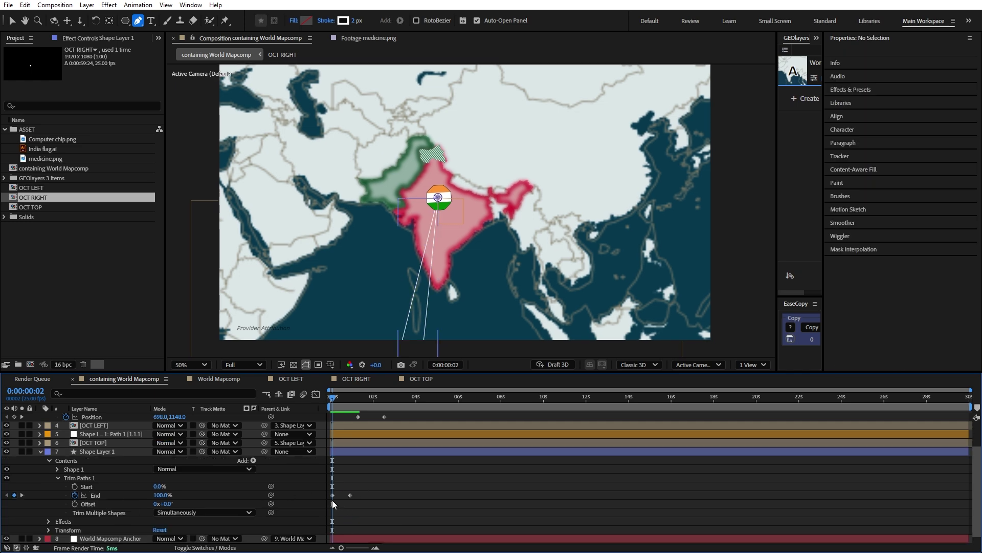
text(50)
key(Return)
mouse_move(334, 397)
mouse_down()
mouse_move(353, 396)
mouse_move(334, 397)
mouse_up()
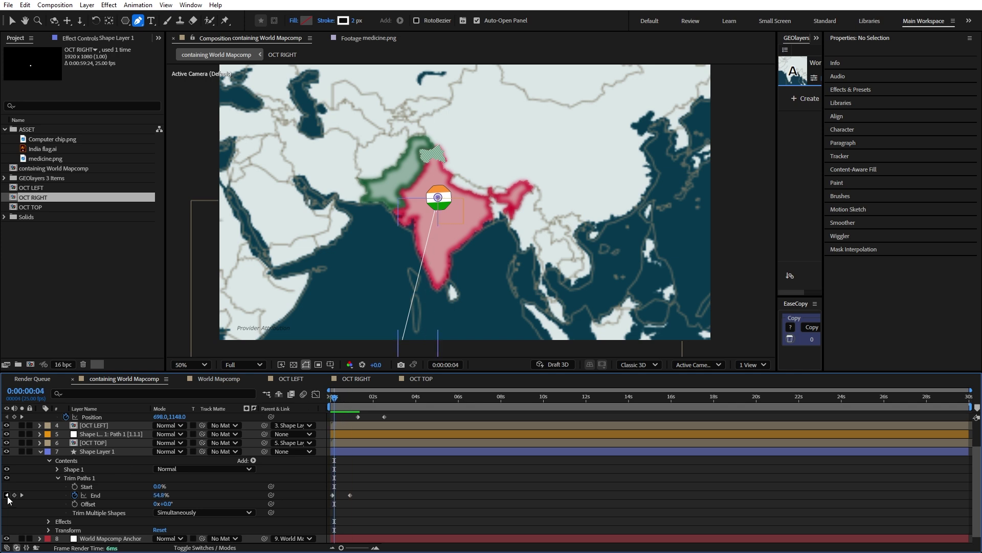
Step: Keyframe Trim Paths Start from 50% to 0%, matching the End keyframe times
click(7, 495)
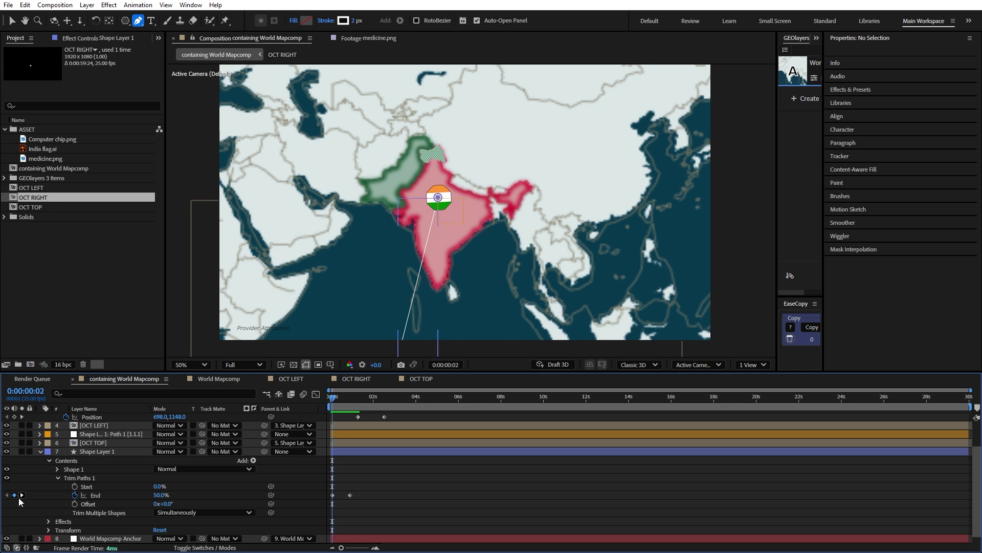
click(74, 486)
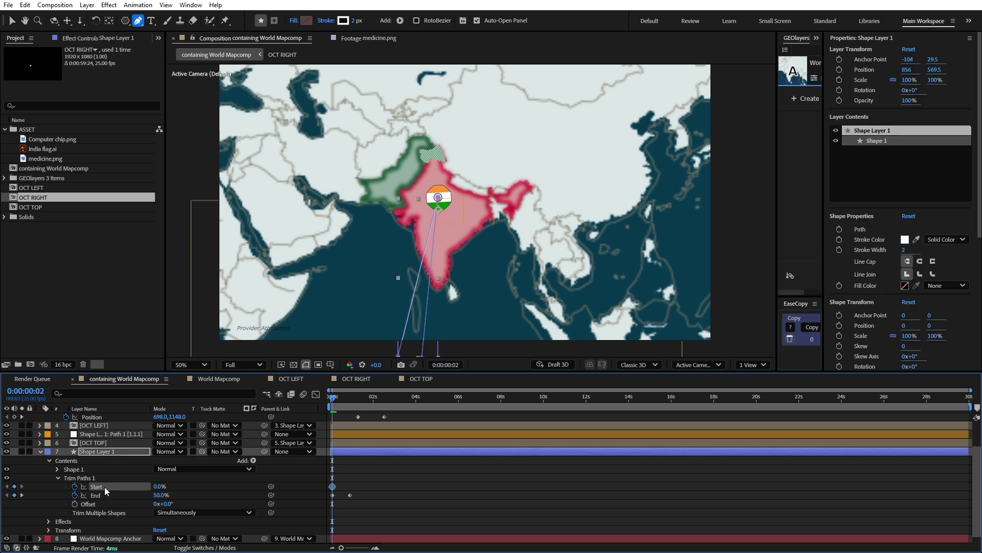
click(157, 487)
text(50)
key(Return)
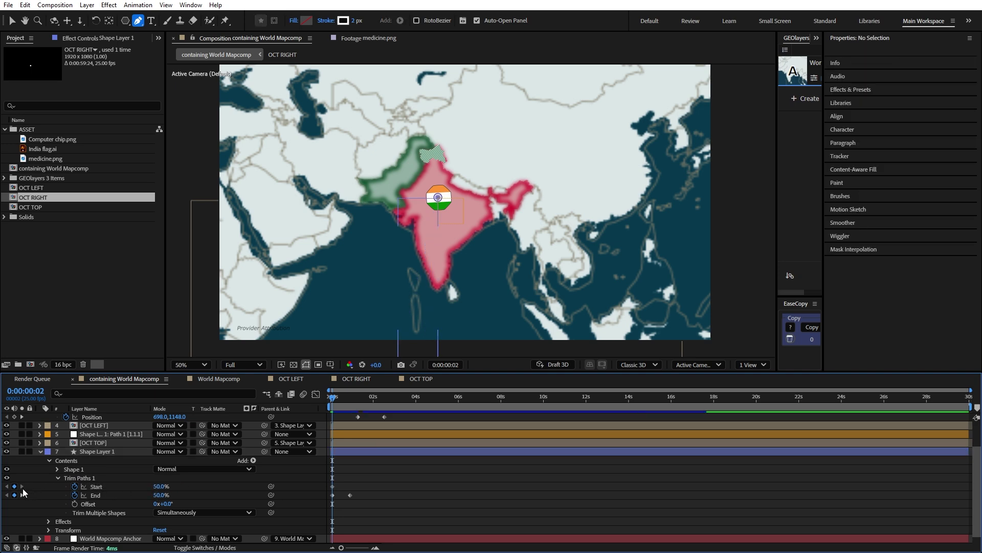
click(22, 495)
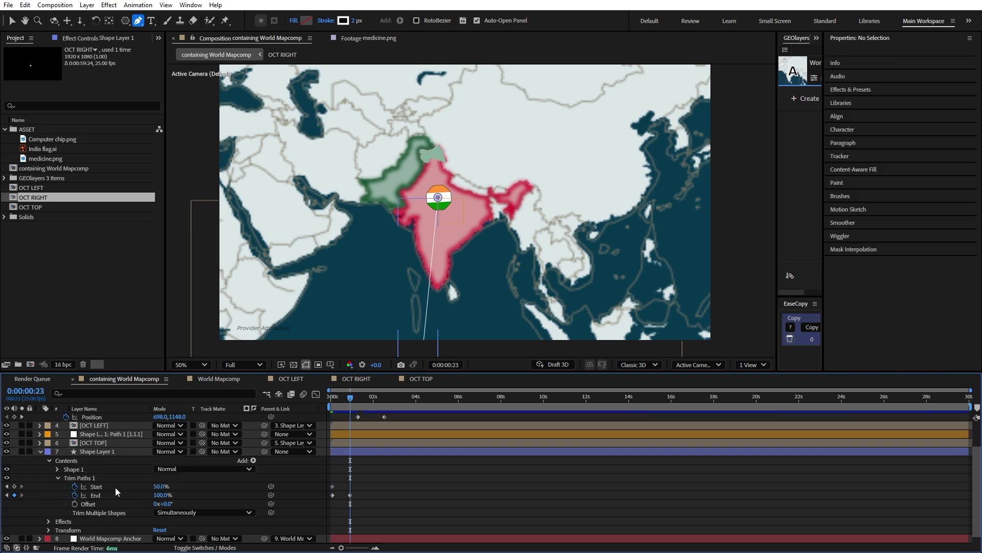
click(155, 486)
text(0)
key(Return)
Step: Preview the line drawing and icon slide twice, then marquee-select both icons' Position keyframes
key(Home)
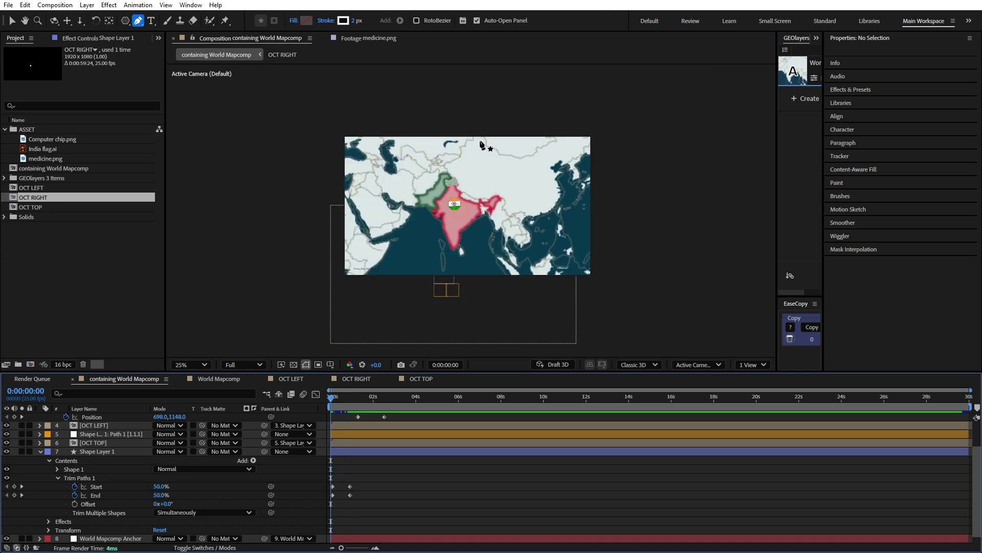
key(space)
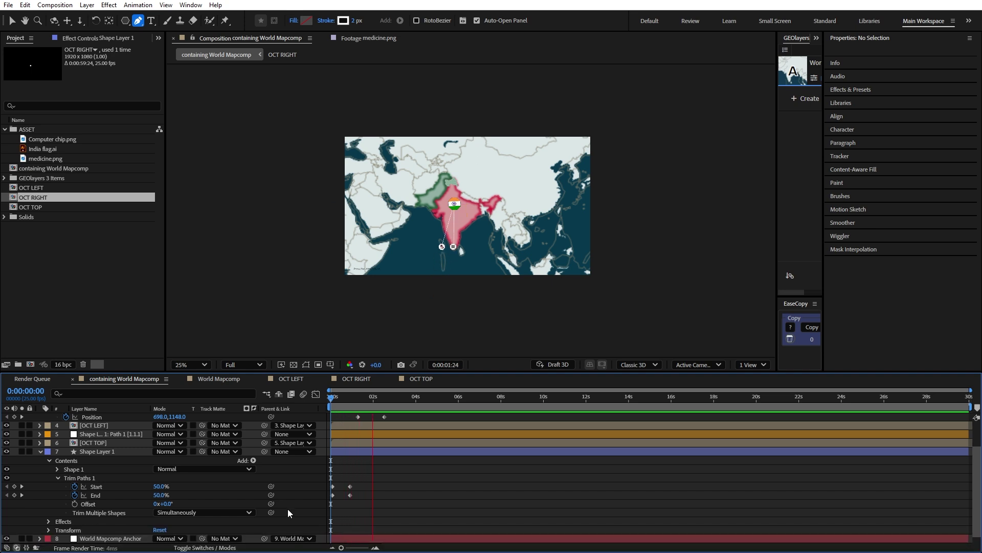
key(space)
key(period)
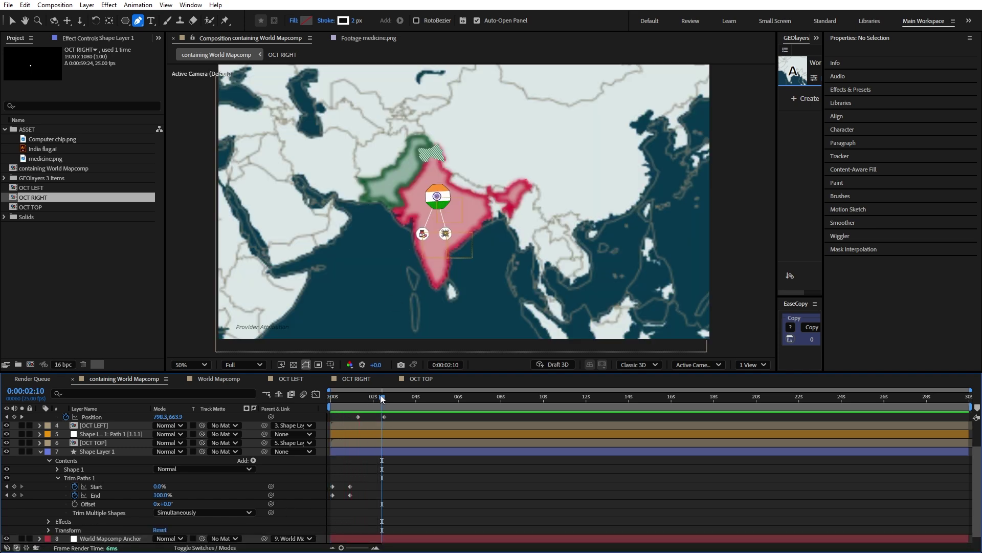
drag(382, 399, 290, 389)
key(space)
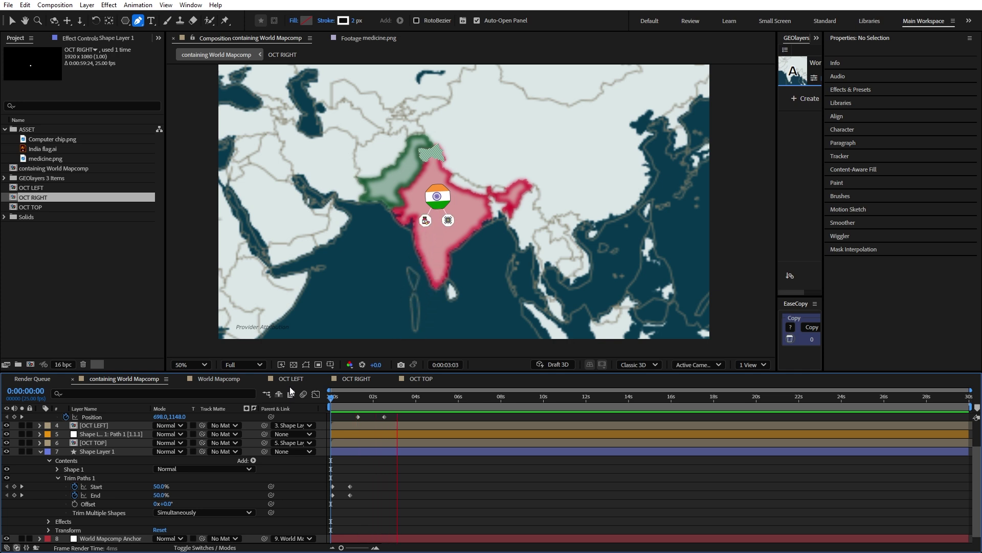
key(space)
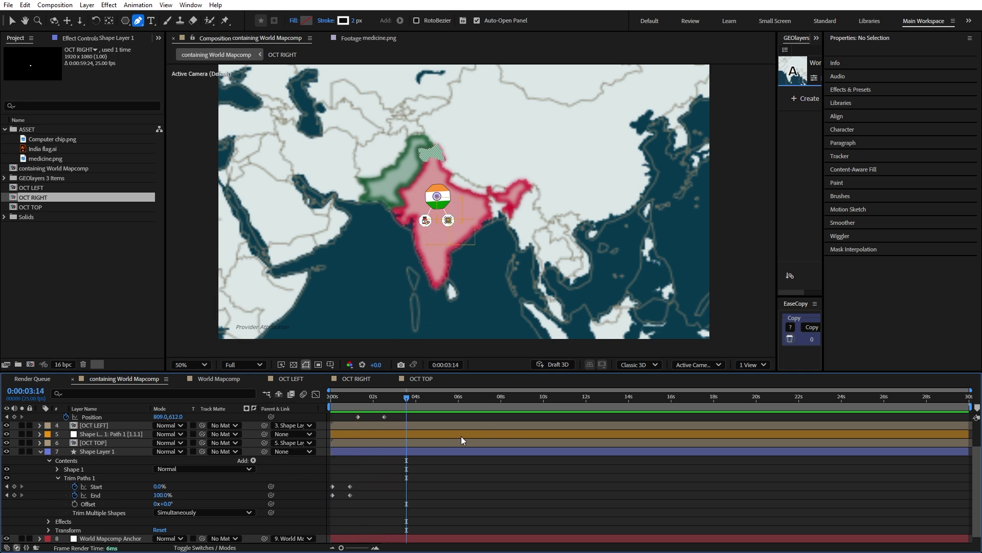
scroll(391, 454, up, 1)
drag(393, 442, 353, 414)
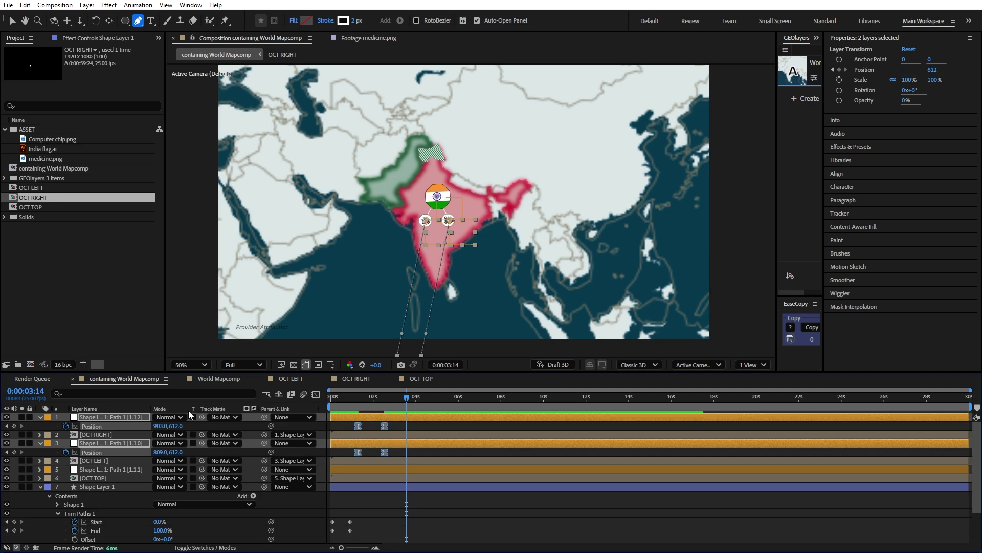
Step: Apply Easy Ease to the Position keyframes, reshape the speed-curve influence, and preview
click(316, 394)
key(F9)
key(v)
drag(358, 471, 329, 391)
click(315, 394)
key(Home)
key(space)
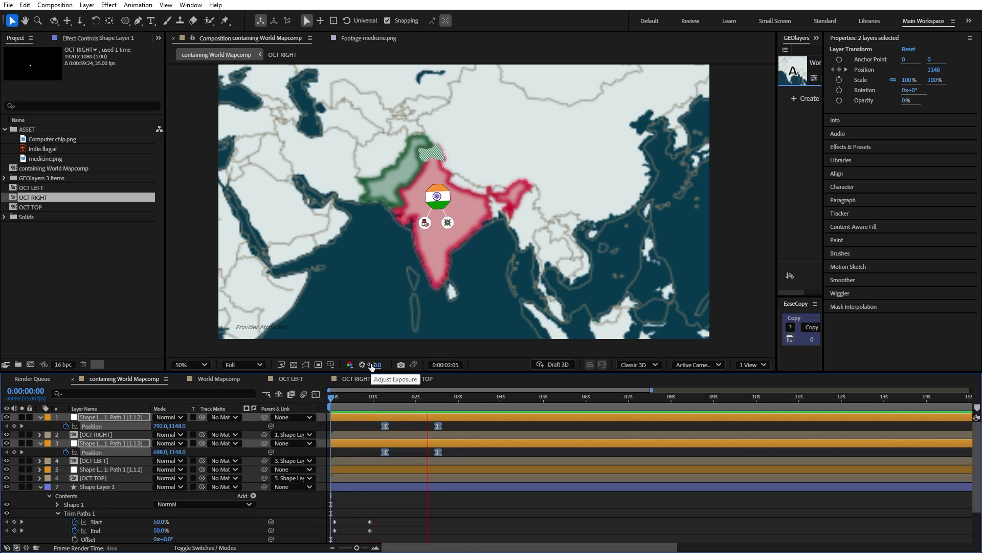
key(space)
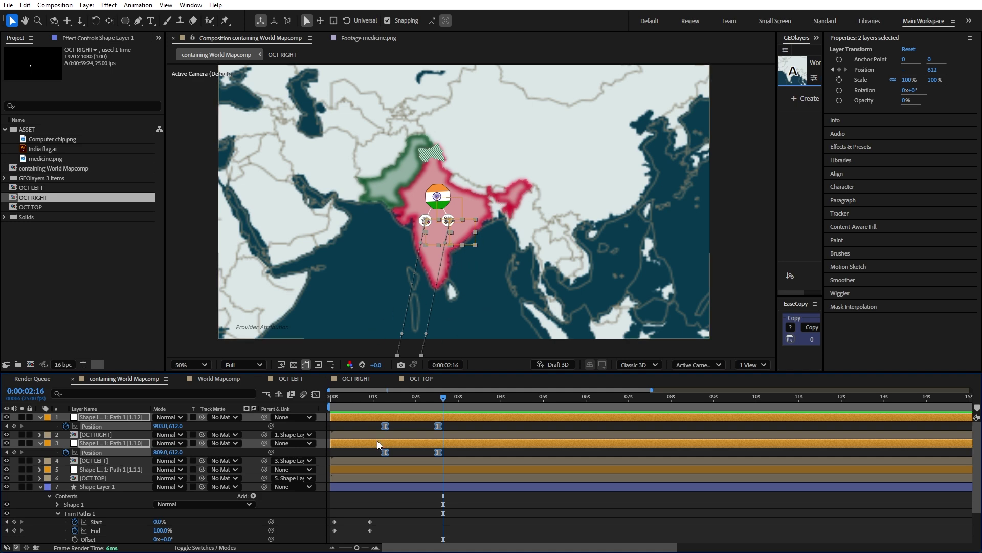
Step: Set the icons' starting Position keyframe to about Y 955, near the map's bottom edge
click(6, 426)
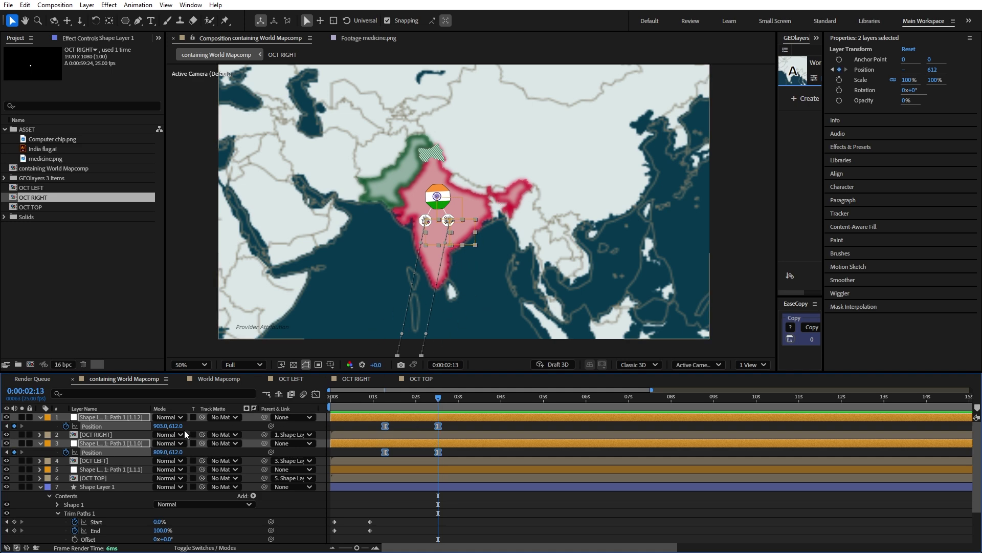
drag(179, 426, 125, 424)
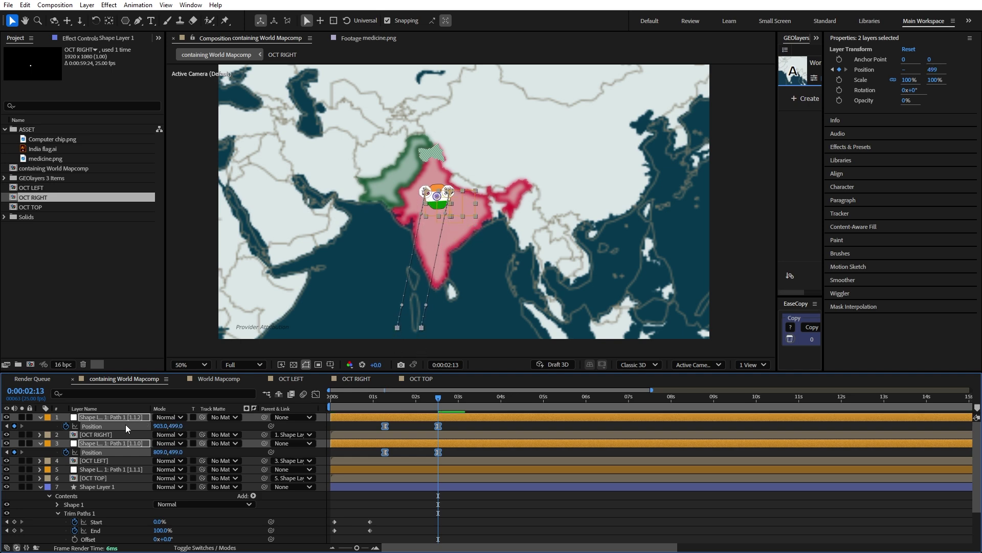
key(ctrl+z)
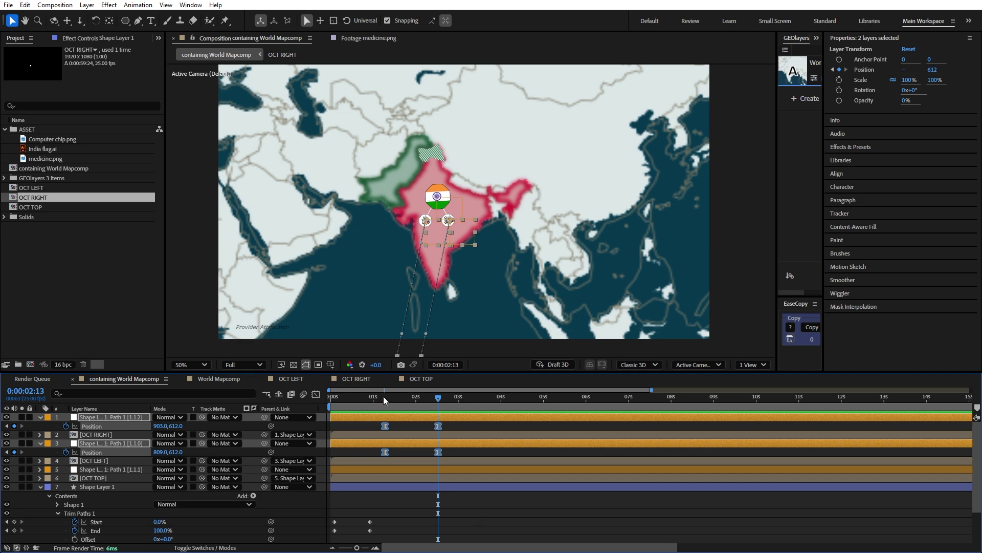
click(6, 426)
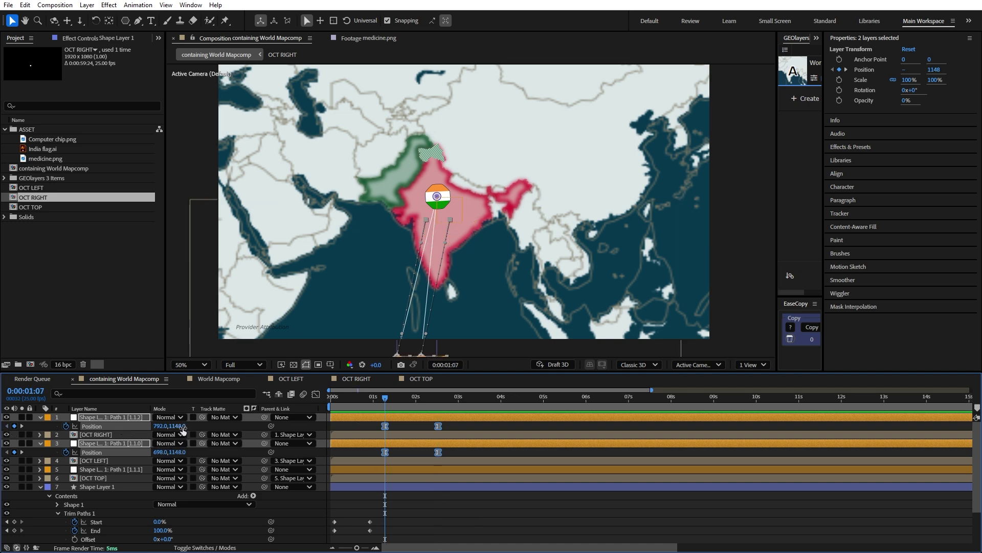
drag(183, 431, 93, 422)
click(333, 397)
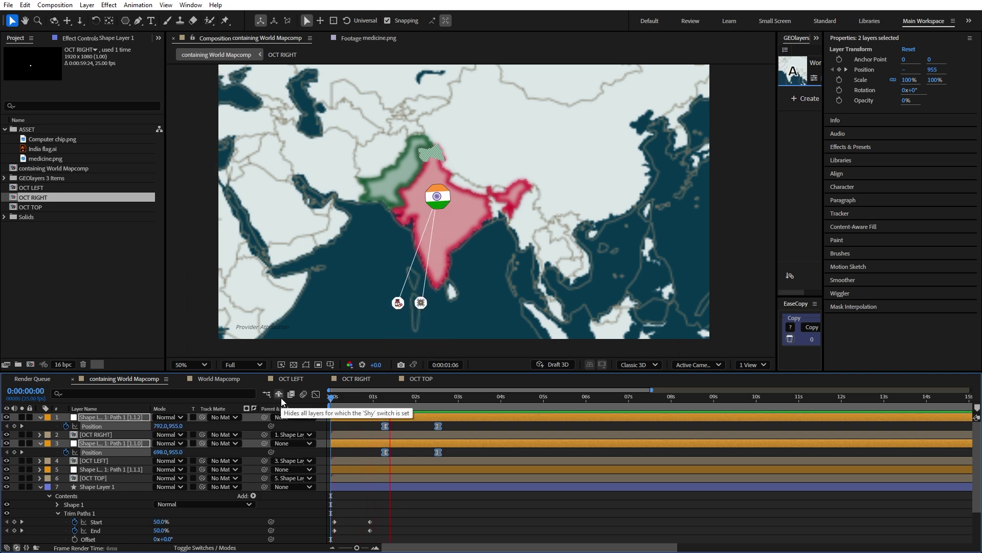